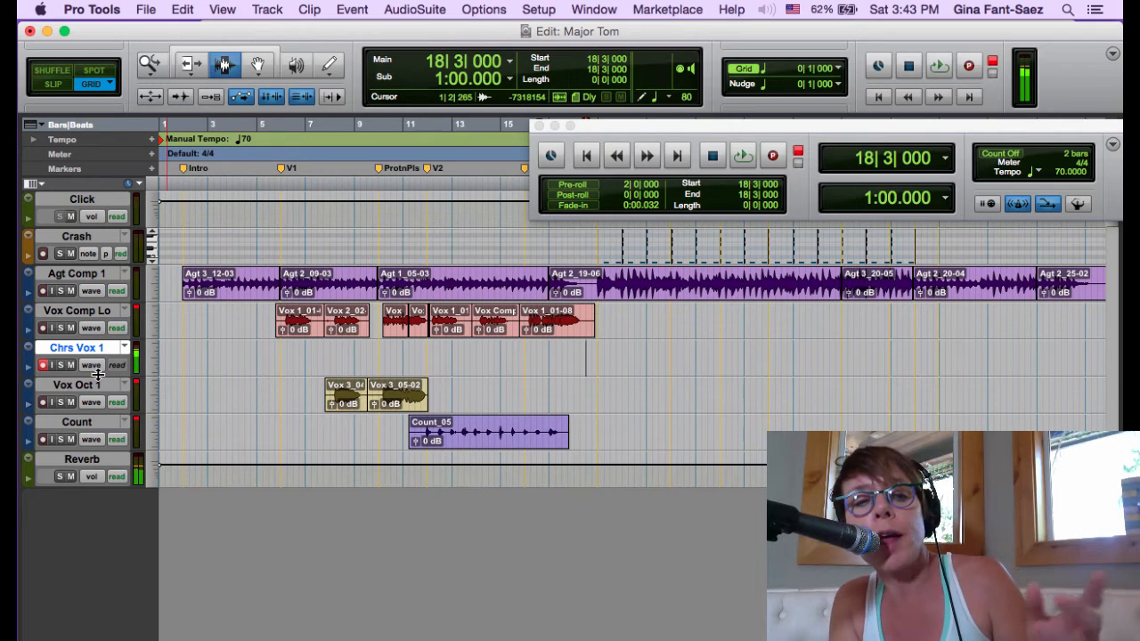
# Enlarge the height of the Chrs Vox 1 track and turn on Loop Record
pyautogui.moveTo(97, 375); pyautogui.dragTo(112, 449)
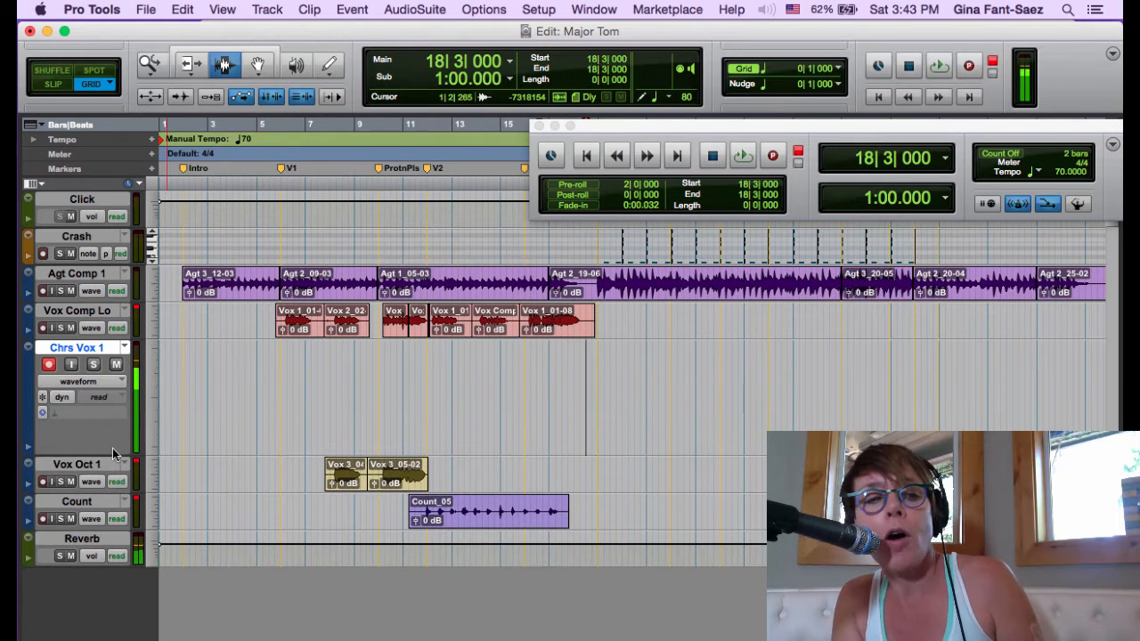
pyautogui.press('super+equal')
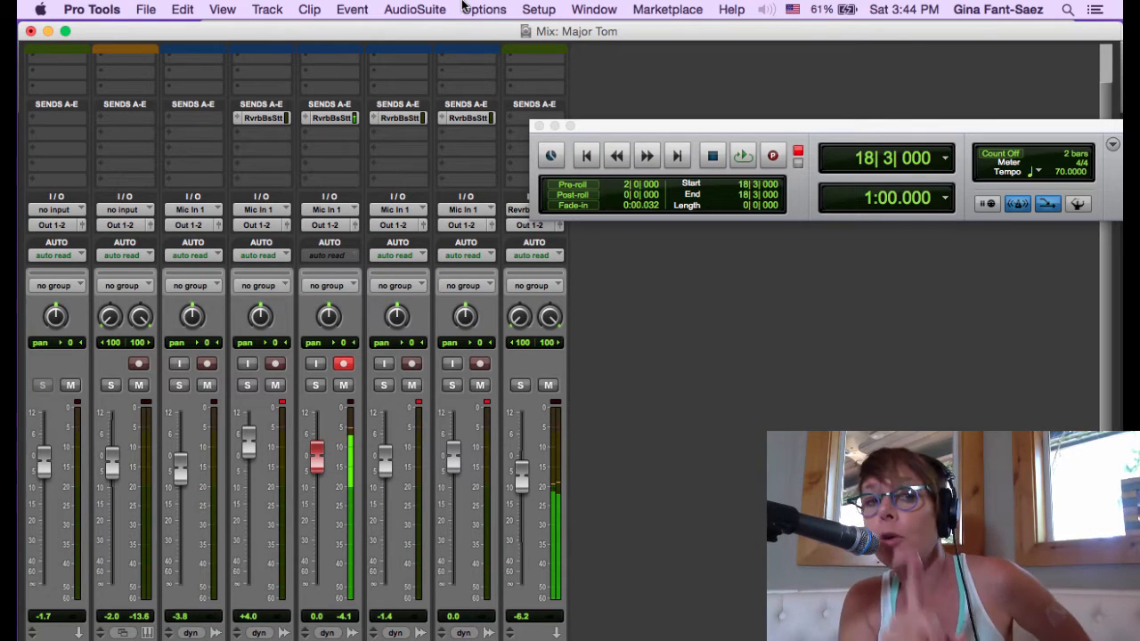
pyautogui.click(490, 9)
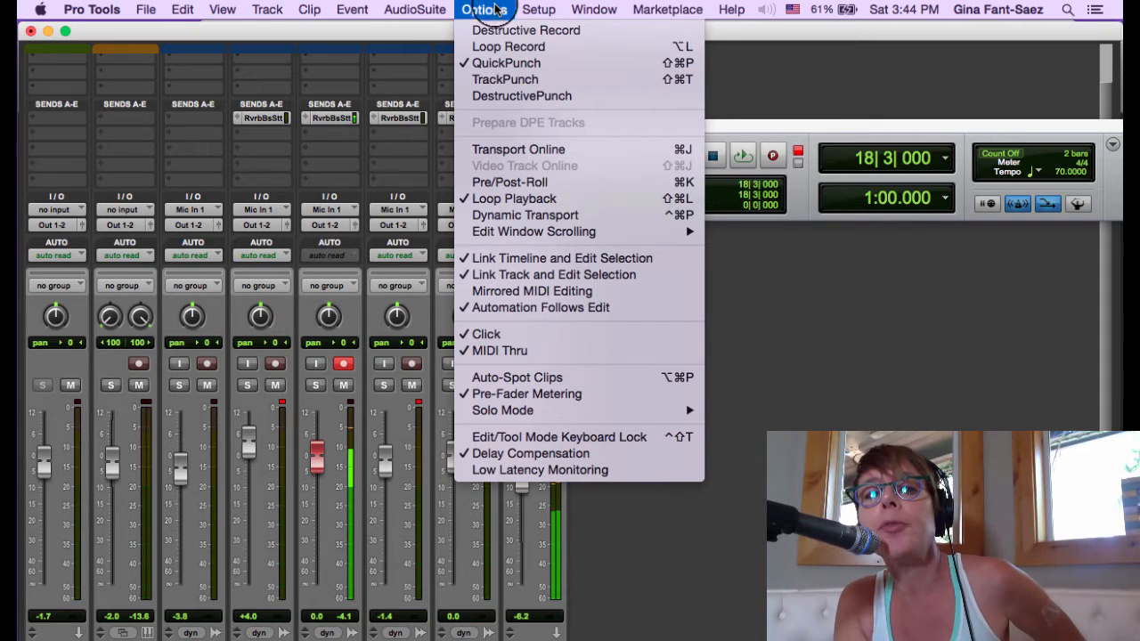
pyautogui.click(501, 46)
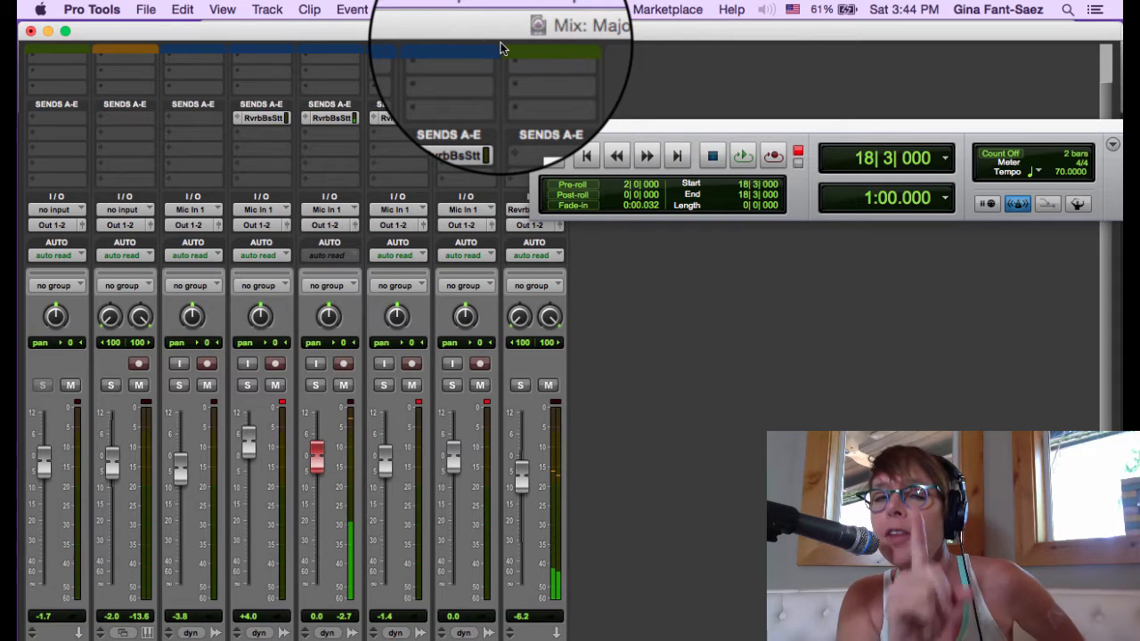
# Enable automatic creation of new playlists when loop recording in the Operation preferences
pyautogui.click(79, 8)
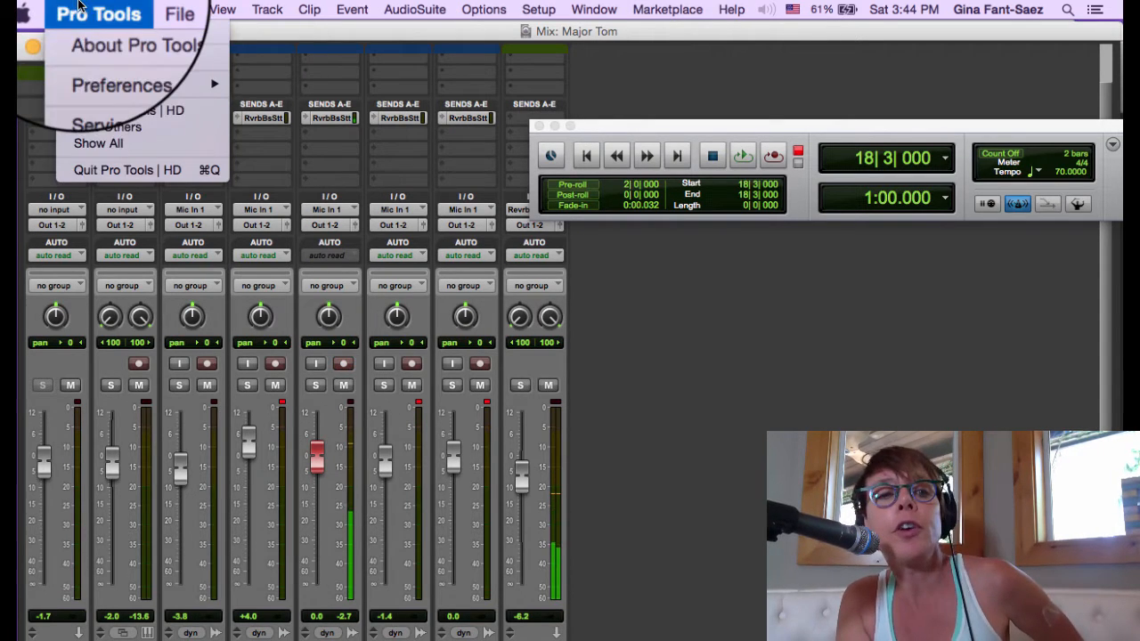
pyautogui.click(88, 59)
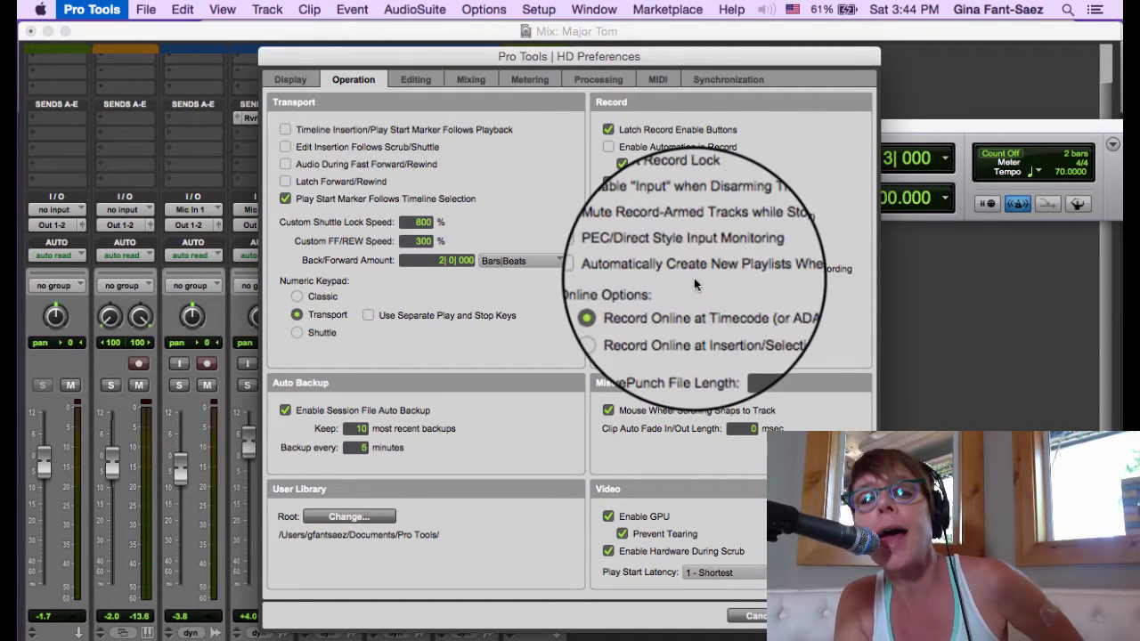
pyautogui.click(607, 269)
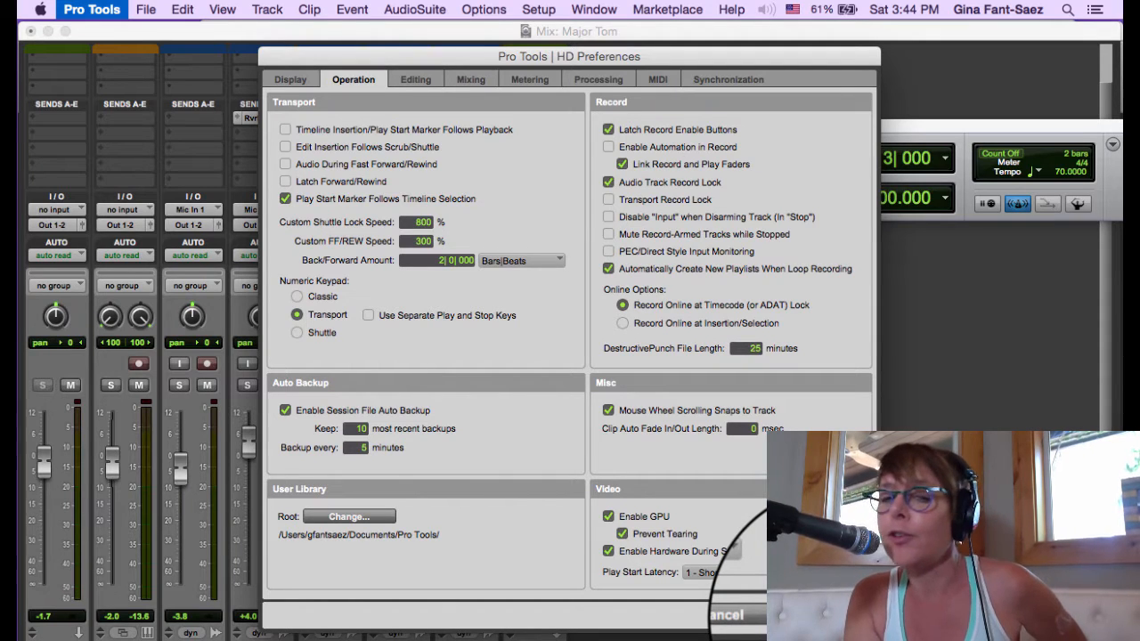
pyautogui.click(783, 614)
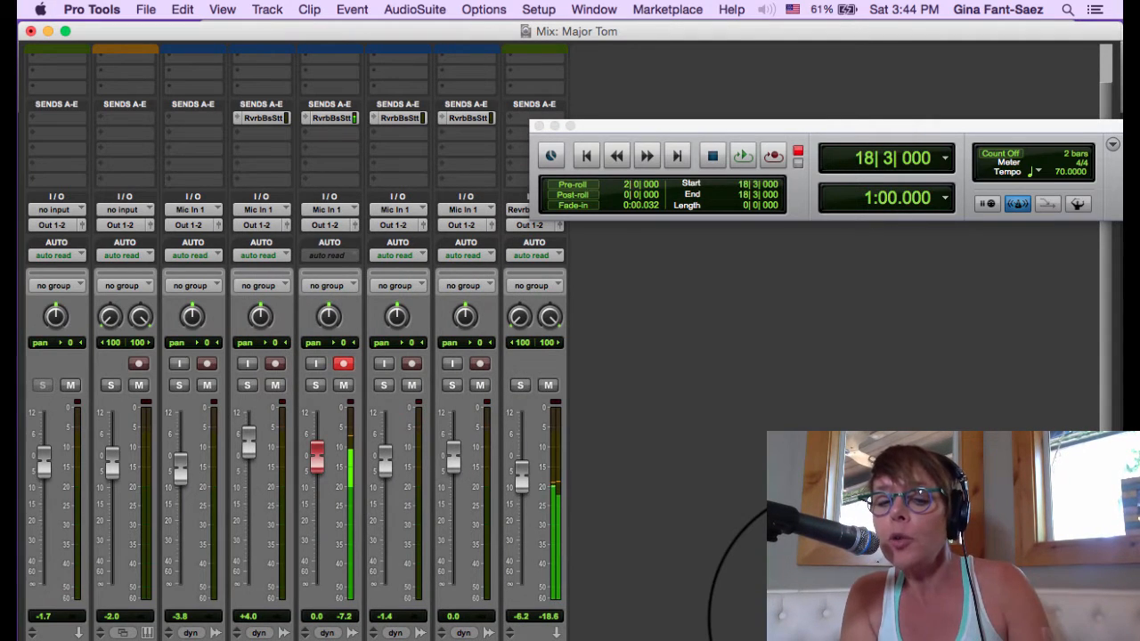
# Return to the Edit window and close the floating transport window covering the timeline
pyautogui.press('super+equal')
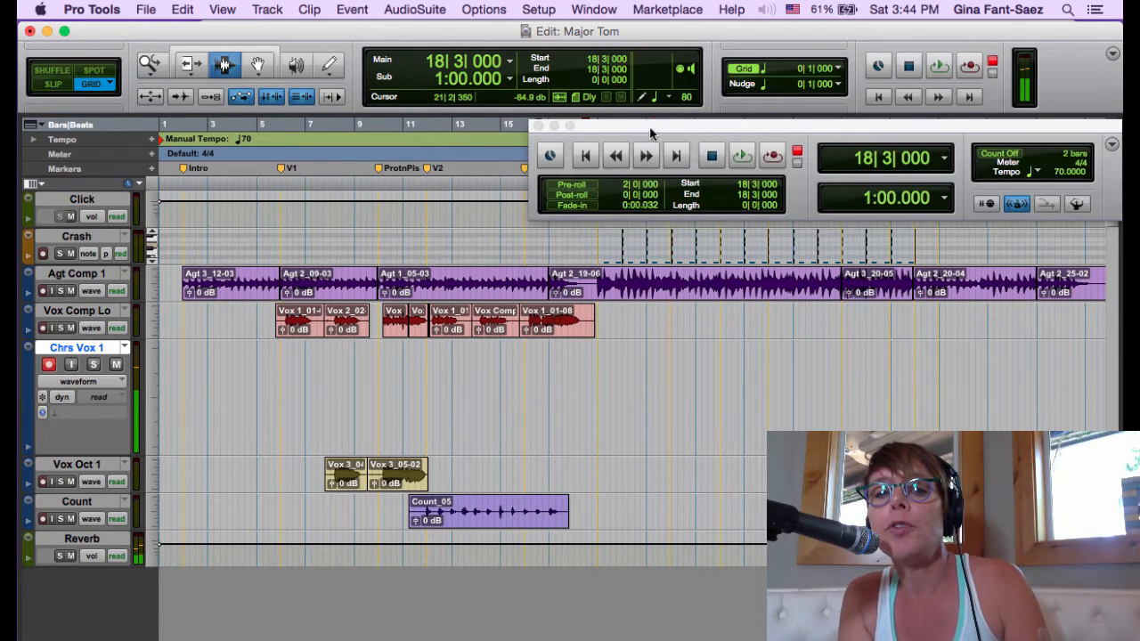
pyautogui.moveTo(655, 128); pyautogui.dragTo(625, 136)
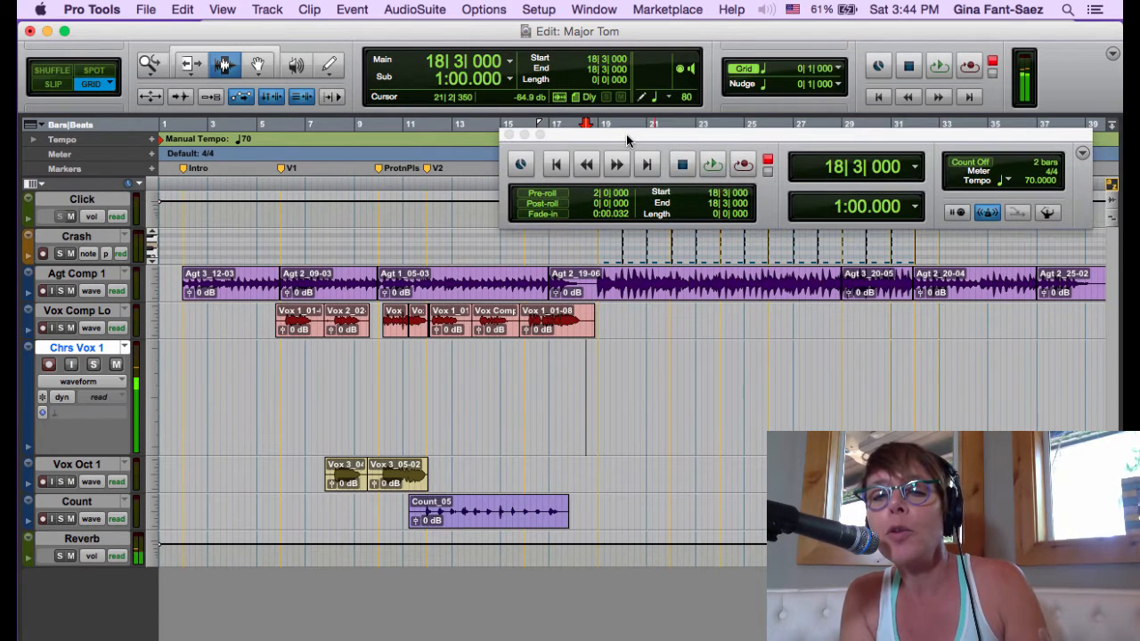
pyautogui.click(509, 135)
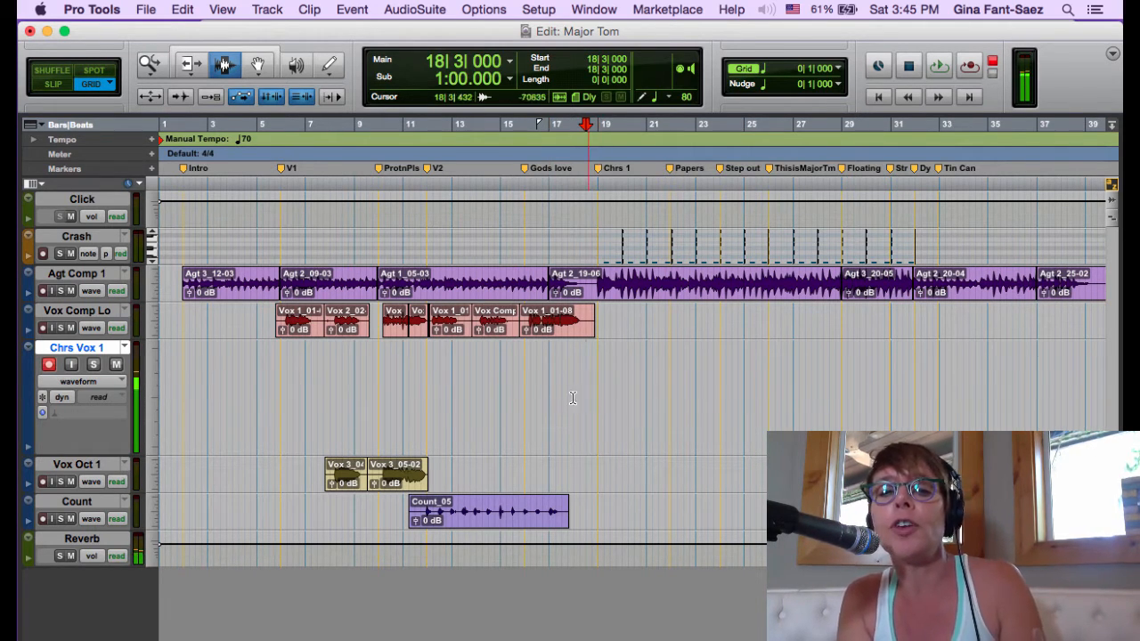
# Audition the lead-in to the chorus by playing the session from 17|1|000
pyautogui.click(550, 406)
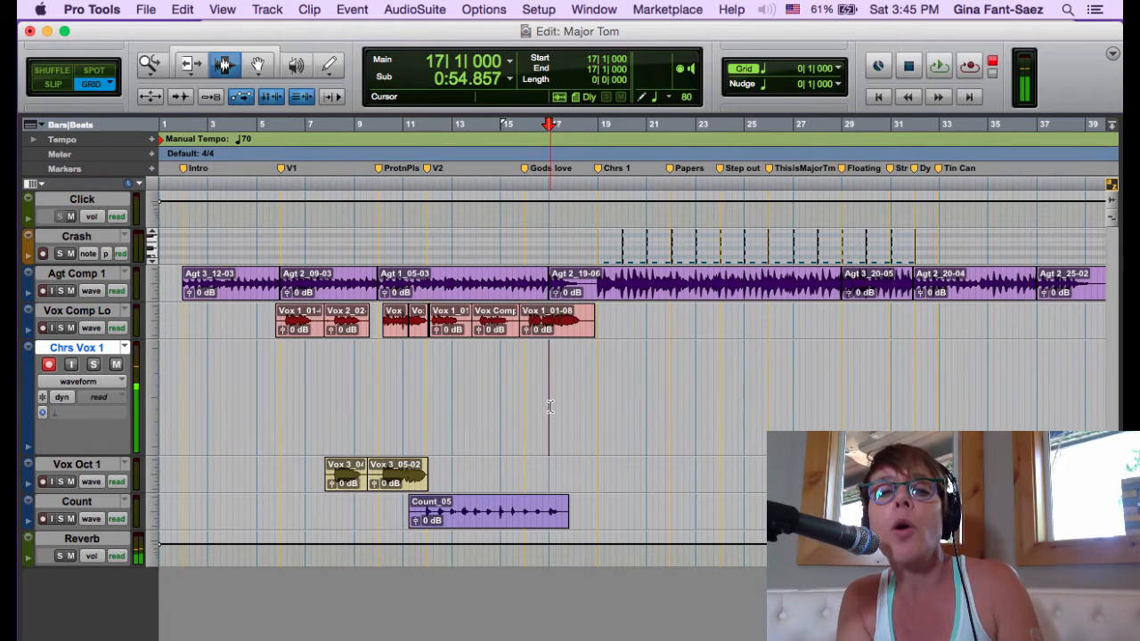
pyautogui.press('space')
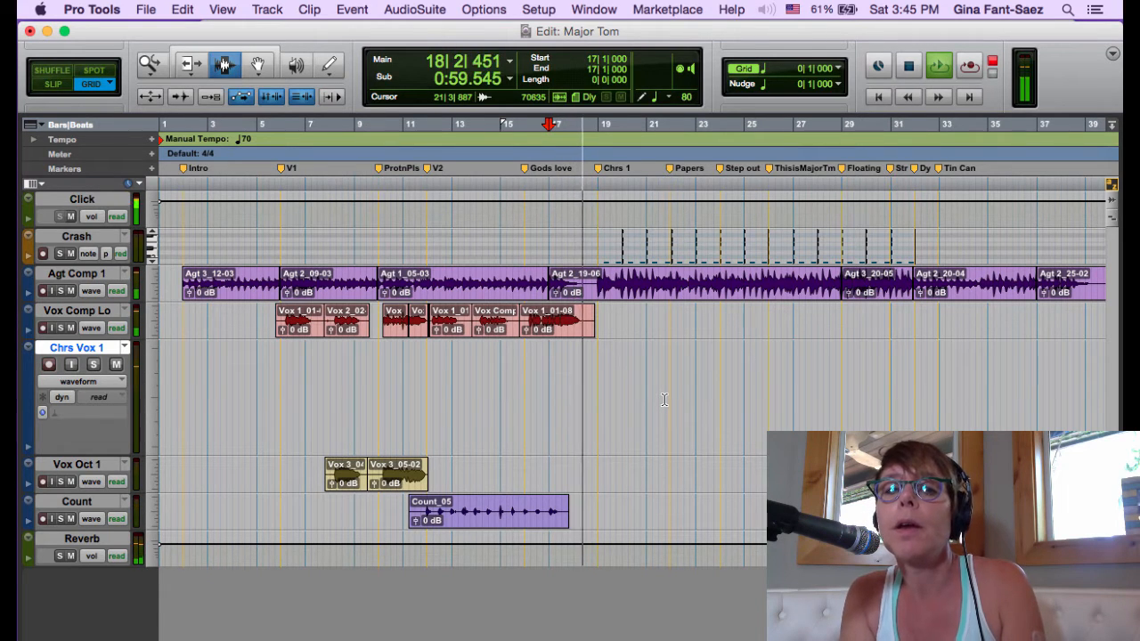
pyautogui.press('space')
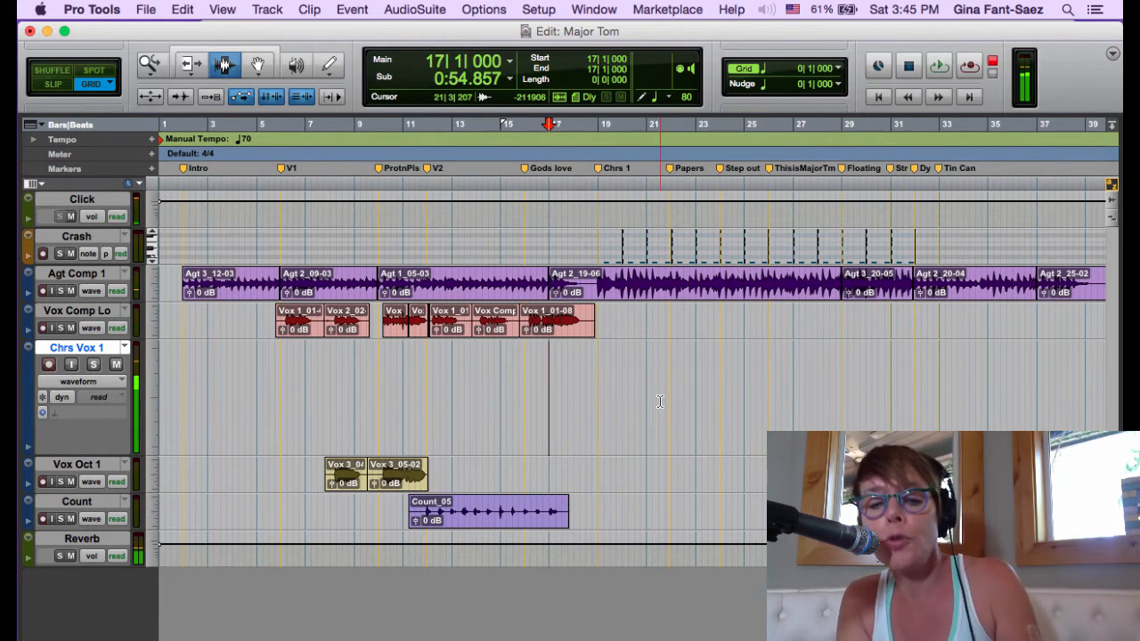
pyautogui.press('super+bracketright')
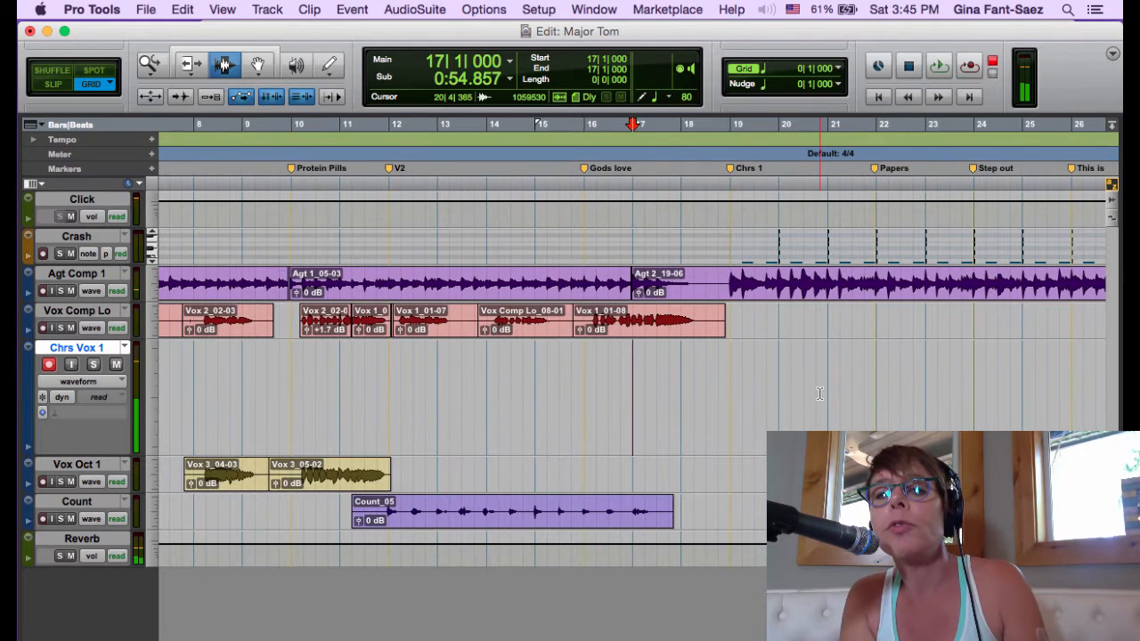
pyautogui.keyDown('shift'); pyautogui.click(1036, 417); pyautogui.keyUp('shift')
pyautogui.moveTo(1036, 417); pyautogui.dragTo(1058, 417)
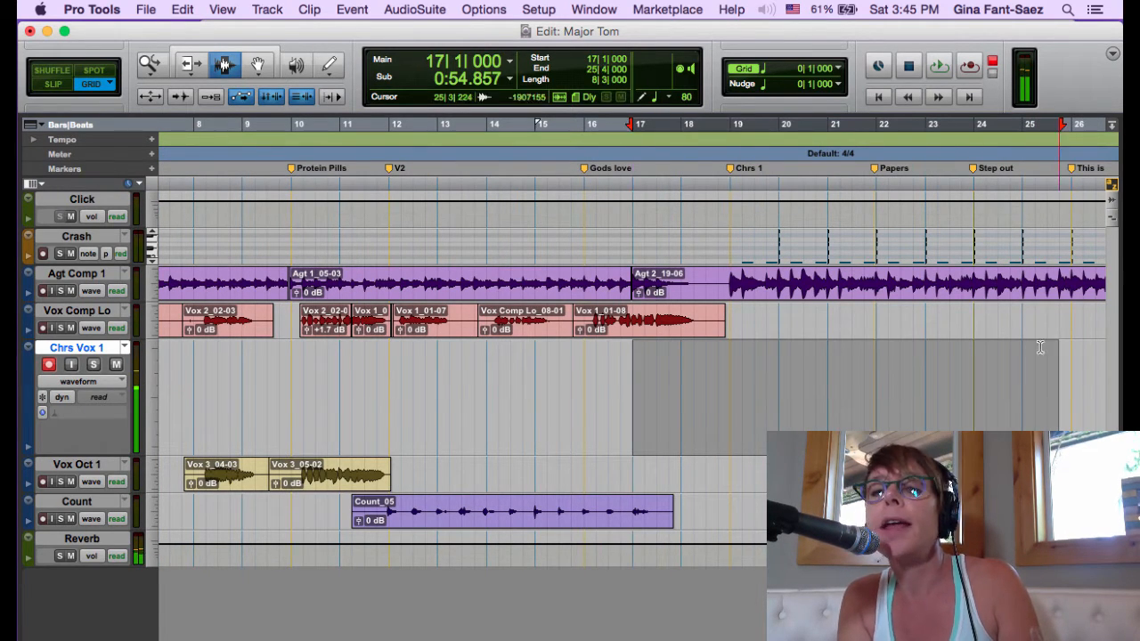
pyautogui.click(889, 156)
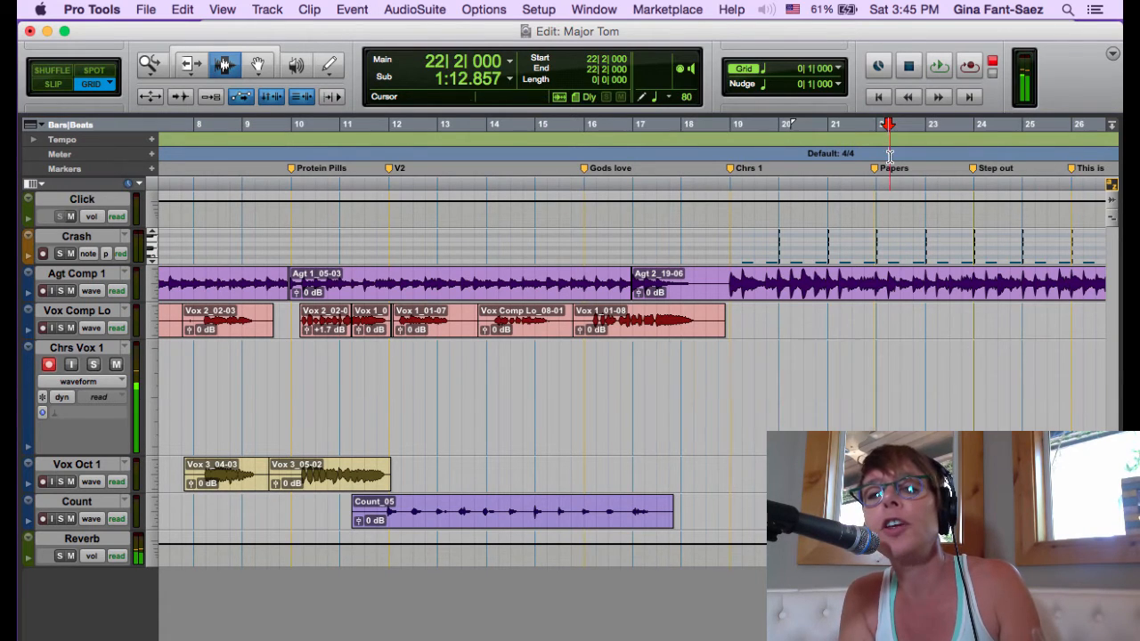
pyautogui.click(838, 158)
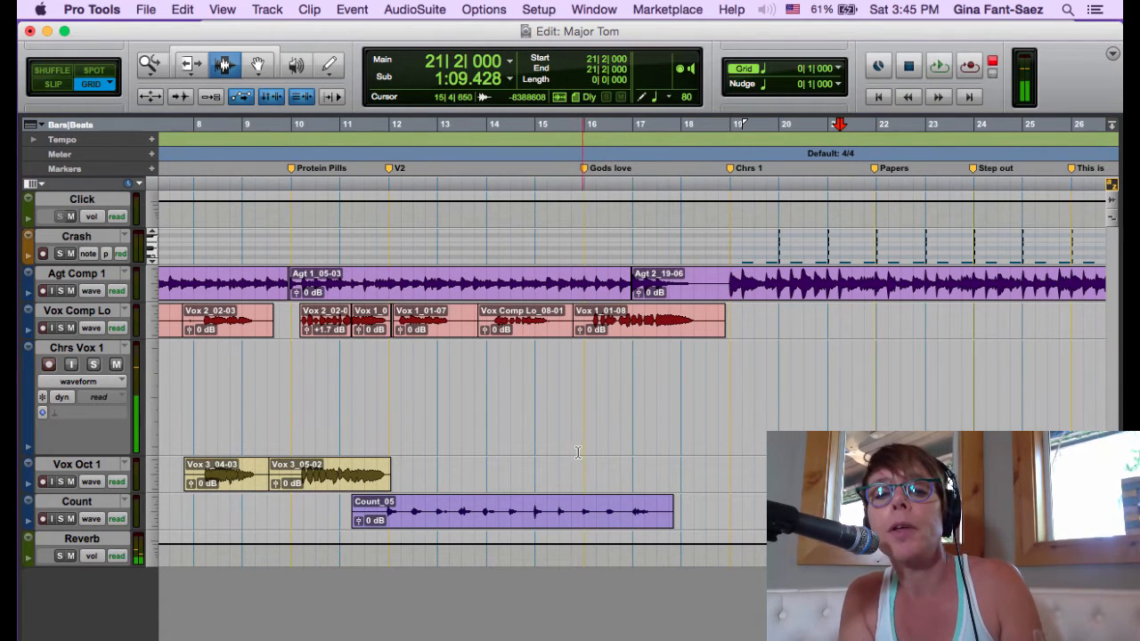
# Select the range from 16|1|000 to 25|4|000 on the Chrs Vox 1 track and save the session
pyautogui.moveTo(579, 450); pyautogui.dragTo(1060, 449)
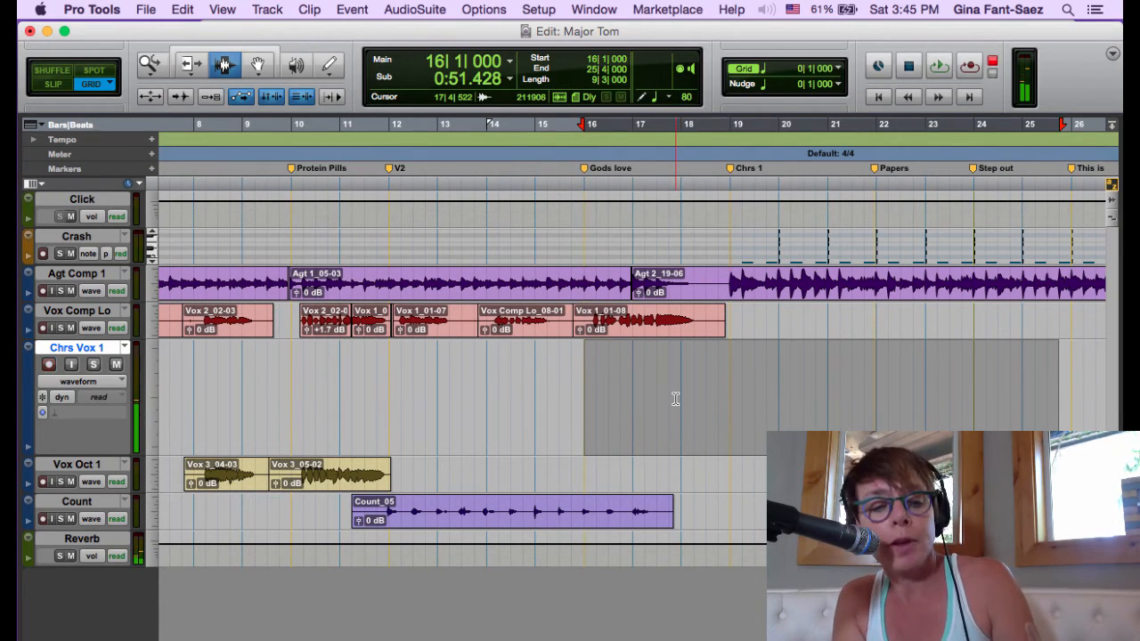
pyautogui.press('super+s')
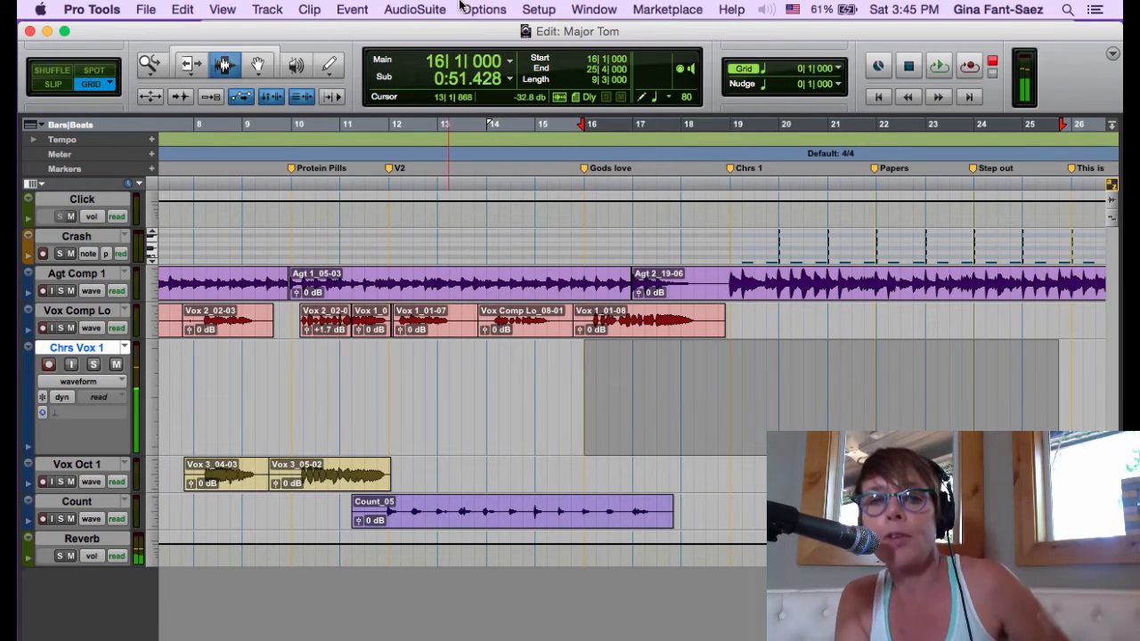
pyautogui.click(485, 9)
pyautogui.click(485, 9)
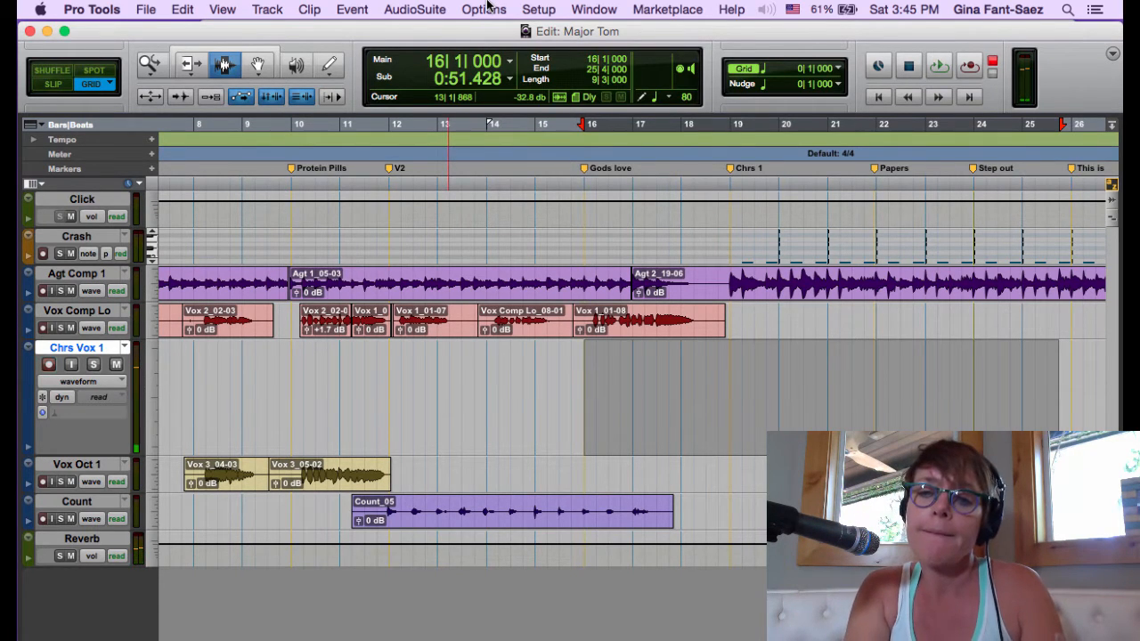
# Loop-record chorus vocal takes over the selection with the Space Oddity lyrics page in Safari, return to Pro Tools and save the session
pyautogui.press('super+space')
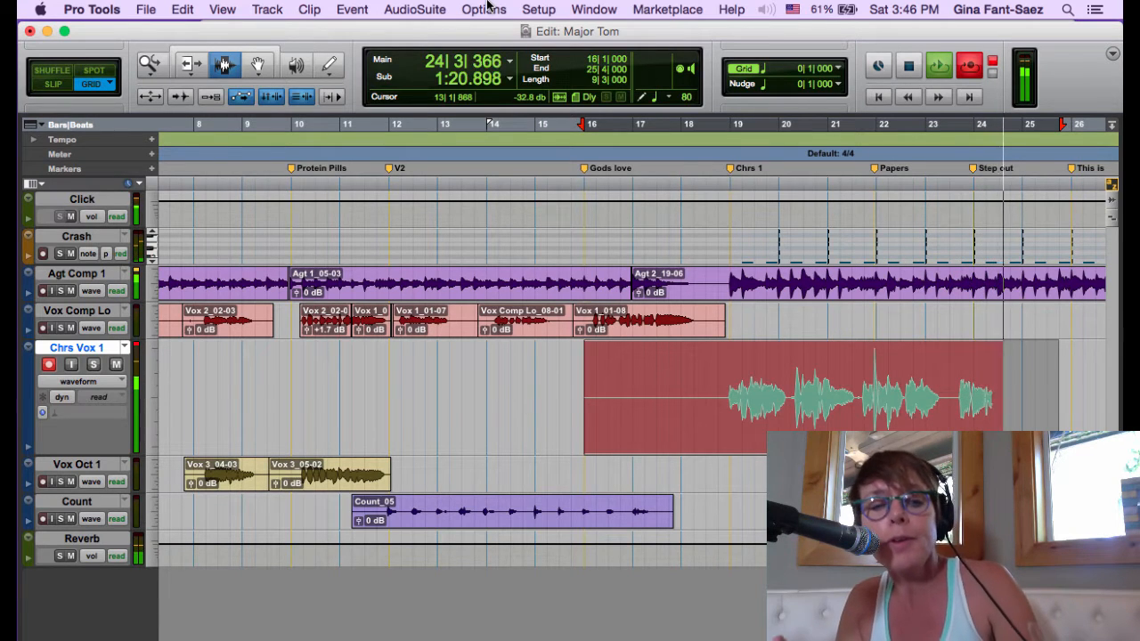
pyautogui.press('super+Tab')
pyautogui.press('super+Tab')
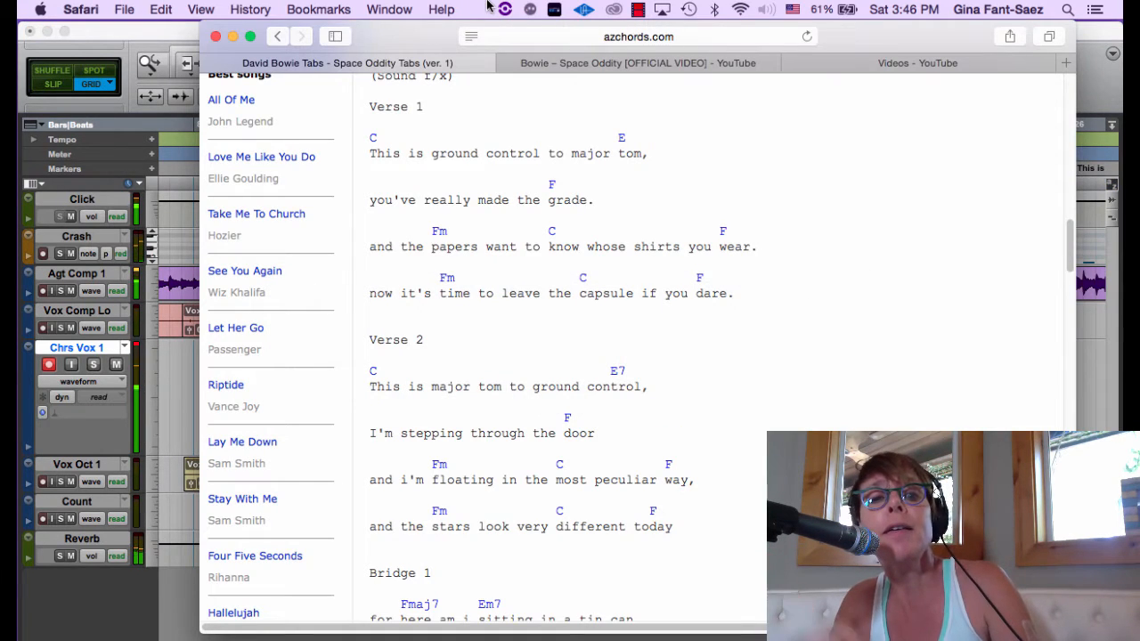
pyautogui.press('super+Tab')
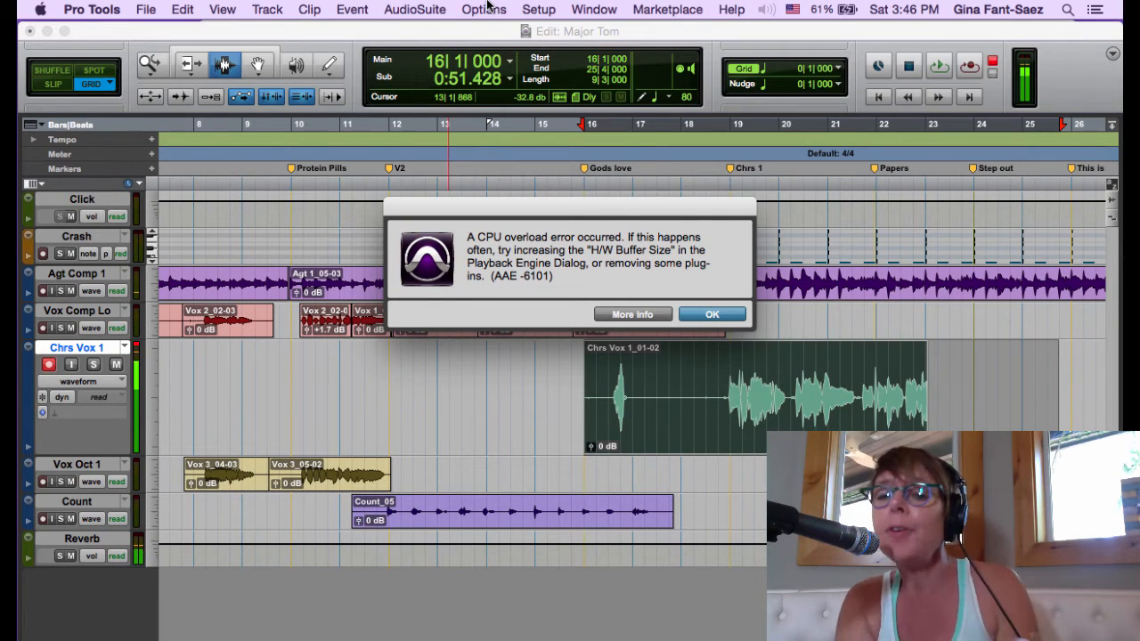
pyautogui.click(710, 316)
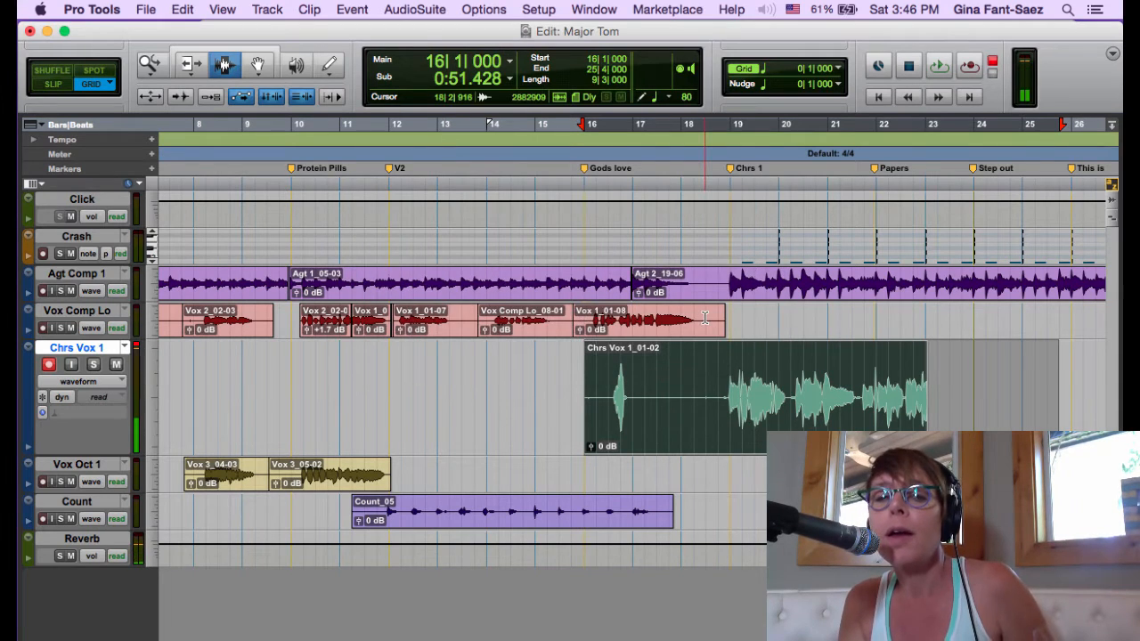
pyautogui.press('super+s')
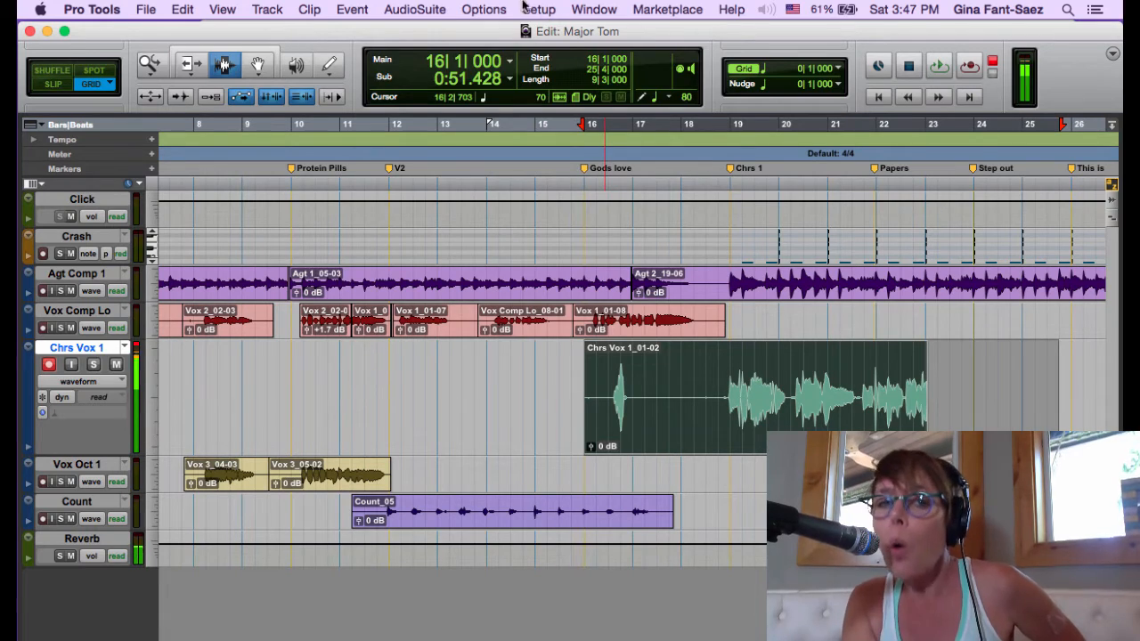
# Set the Playback Engine's H/W Buffer Size to 128 Samples
pyautogui.click(484, 9)
pyautogui.moveTo(538, 10)
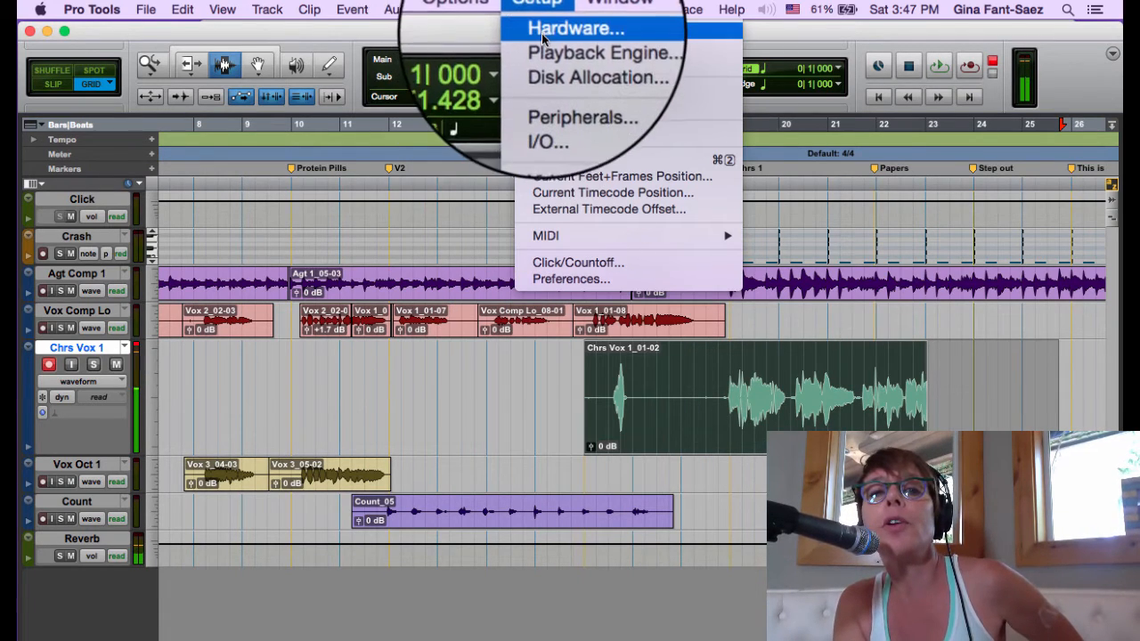
pyautogui.click(579, 45)
pyautogui.click(588, 244)
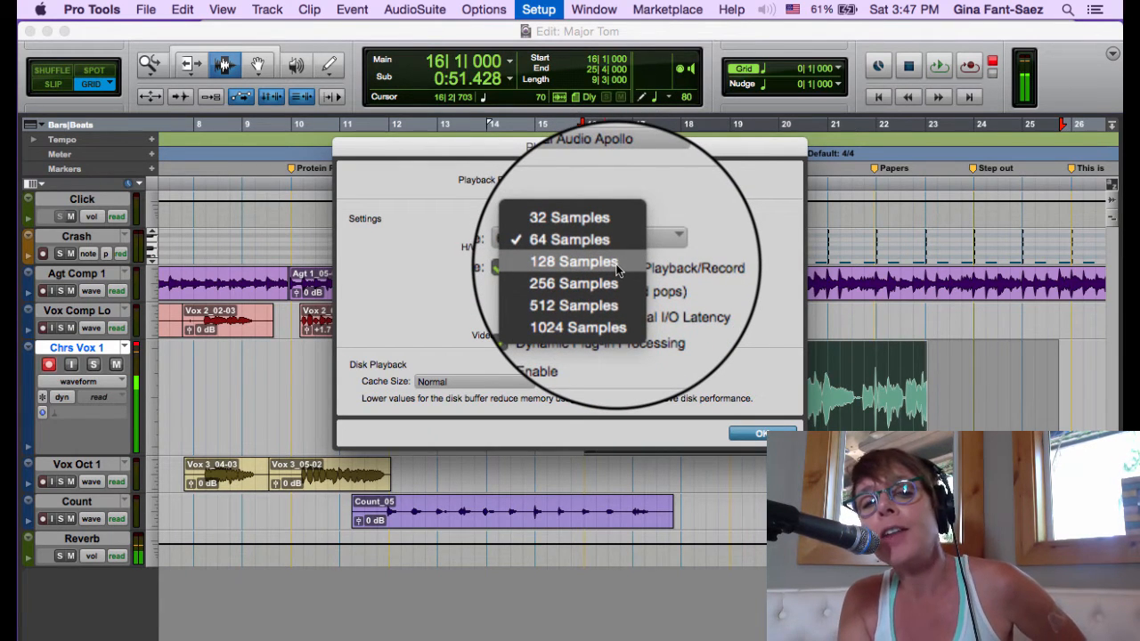
pyautogui.click(618, 270)
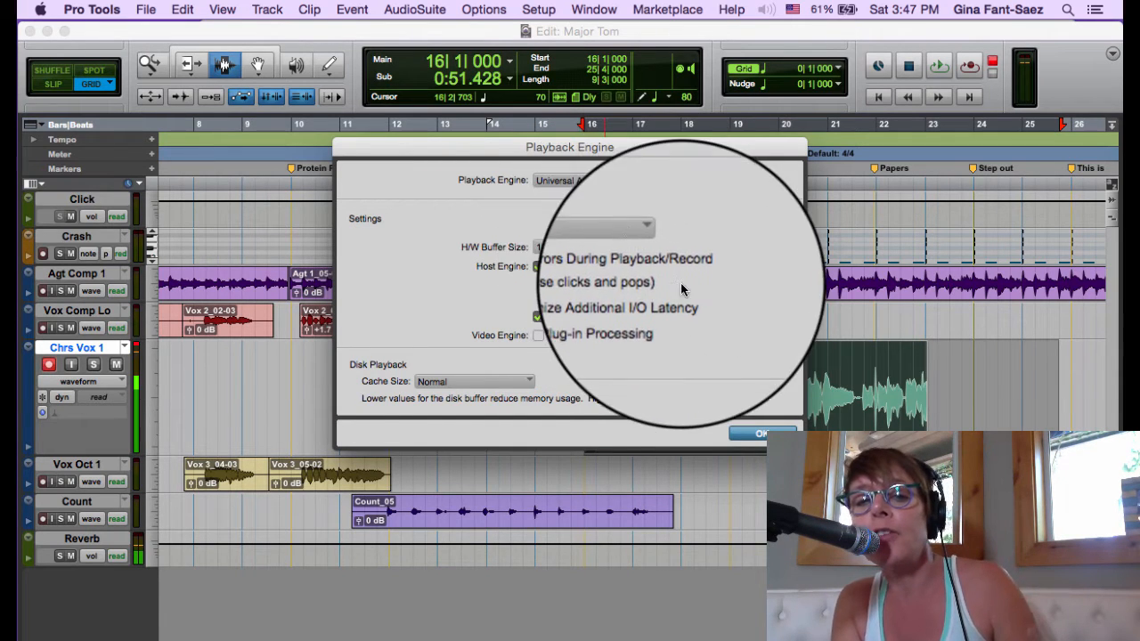
pyautogui.click(761, 434)
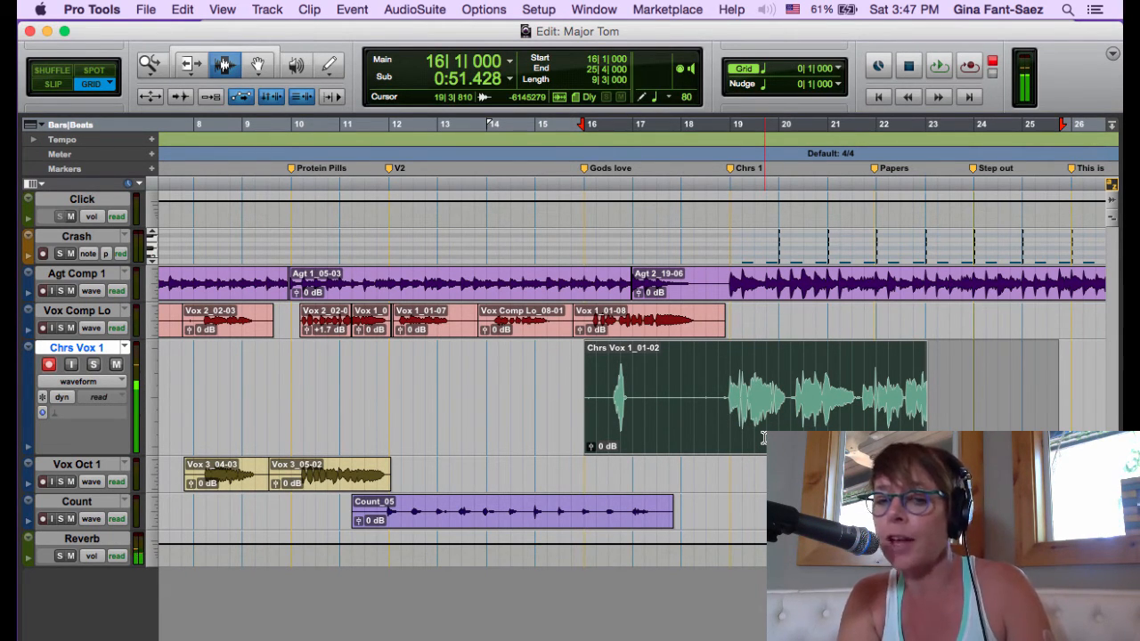
# Loop-record another set of chorus vocal takes over the selected range on Chrs Vox 1, stopping once the passes are sung
pyautogui.press('super+space')
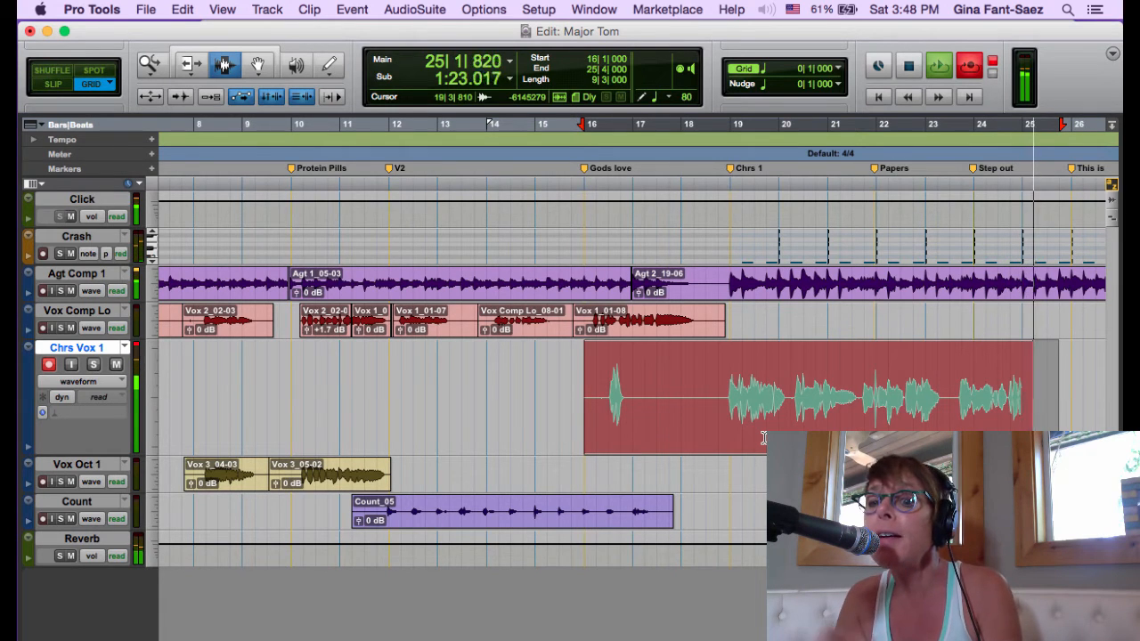
pyautogui.press('space')
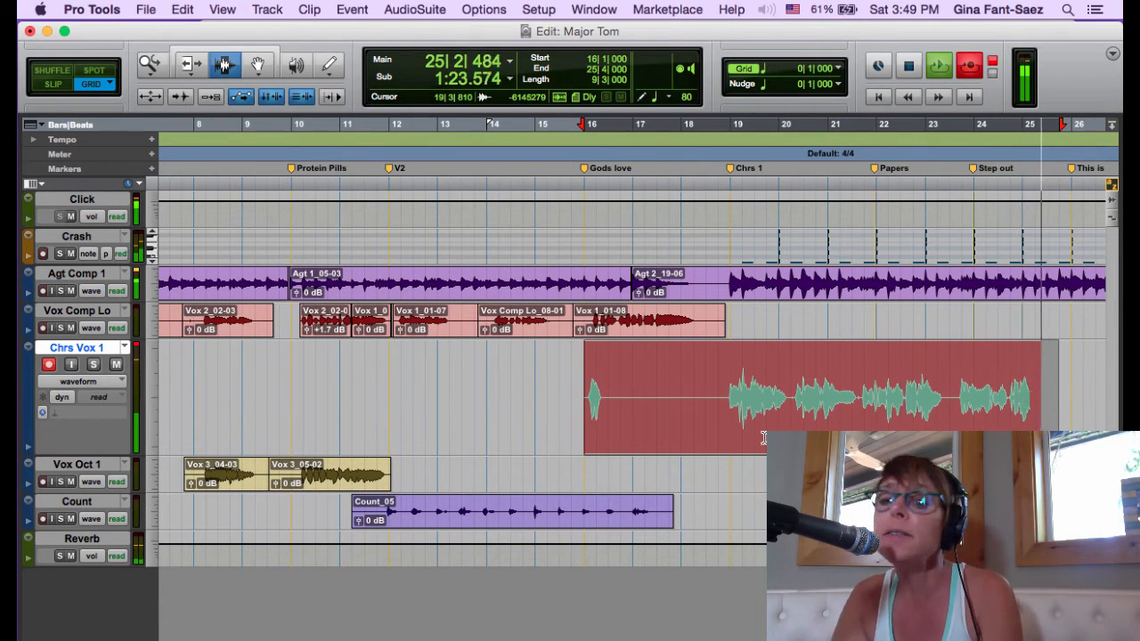
pyautogui.press('space')
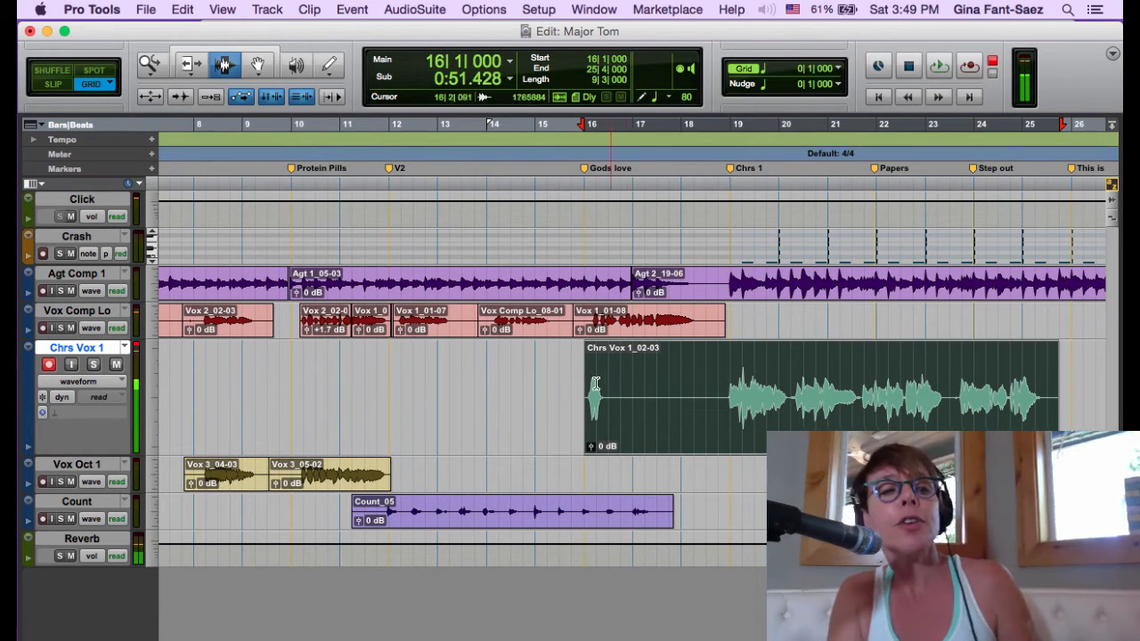
# Switch the Chrs Vox 1 track to its Chrs Vox 1.01 playlist and rename that playlist Chrs Vox 1!
pyautogui.click(125, 347)
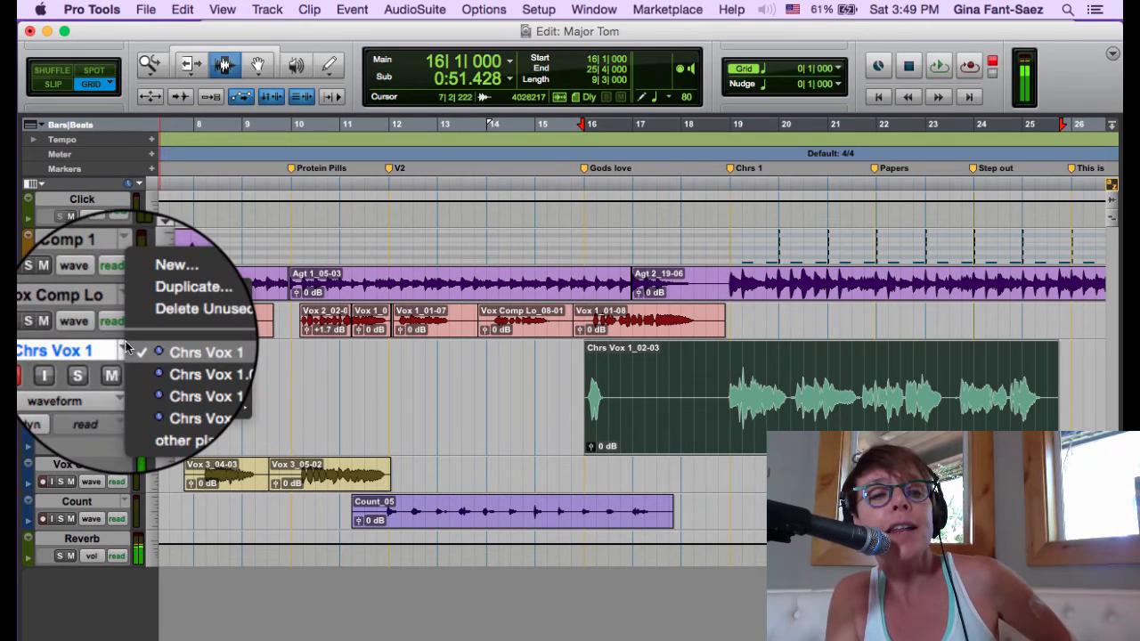
pyautogui.moveTo(166, 406)
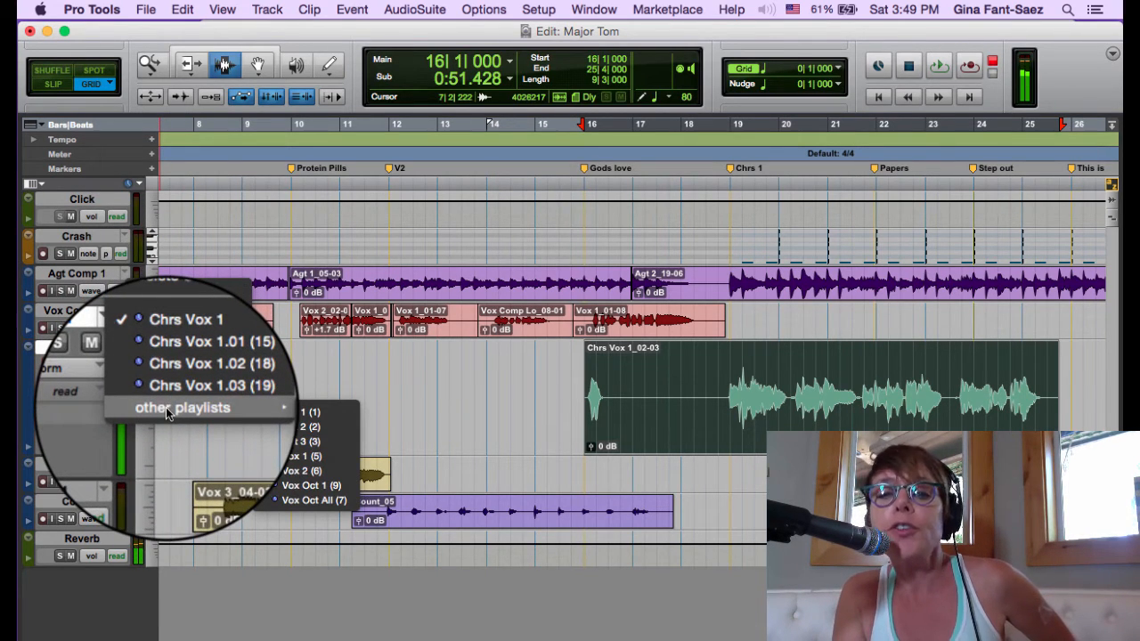
pyautogui.click(195, 358)
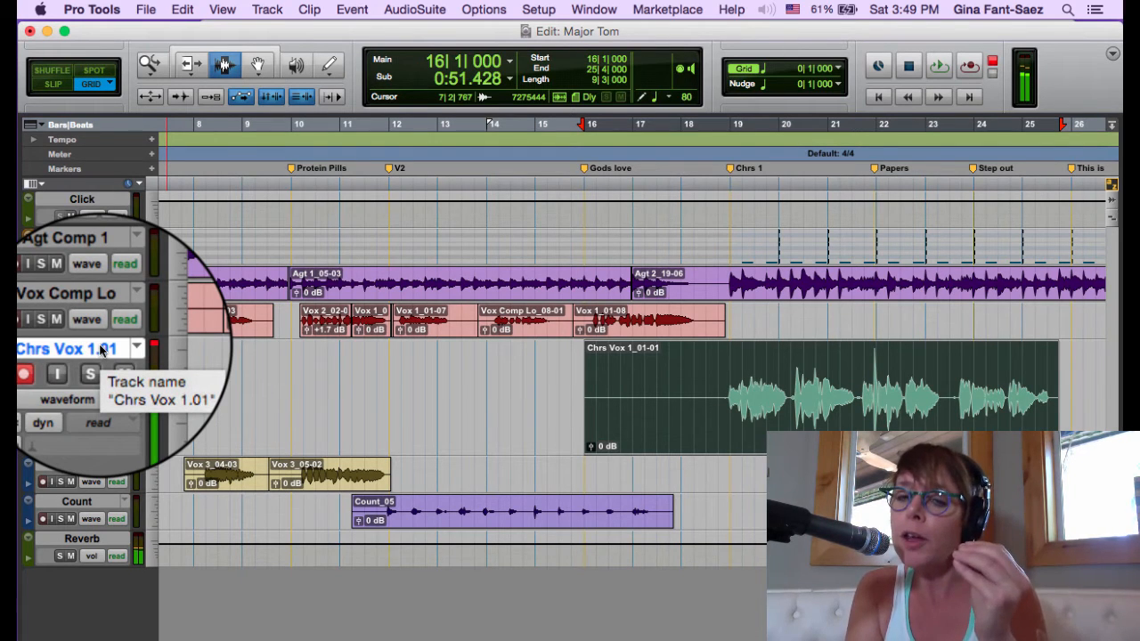
pyautogui.doubleClick(101, 351)
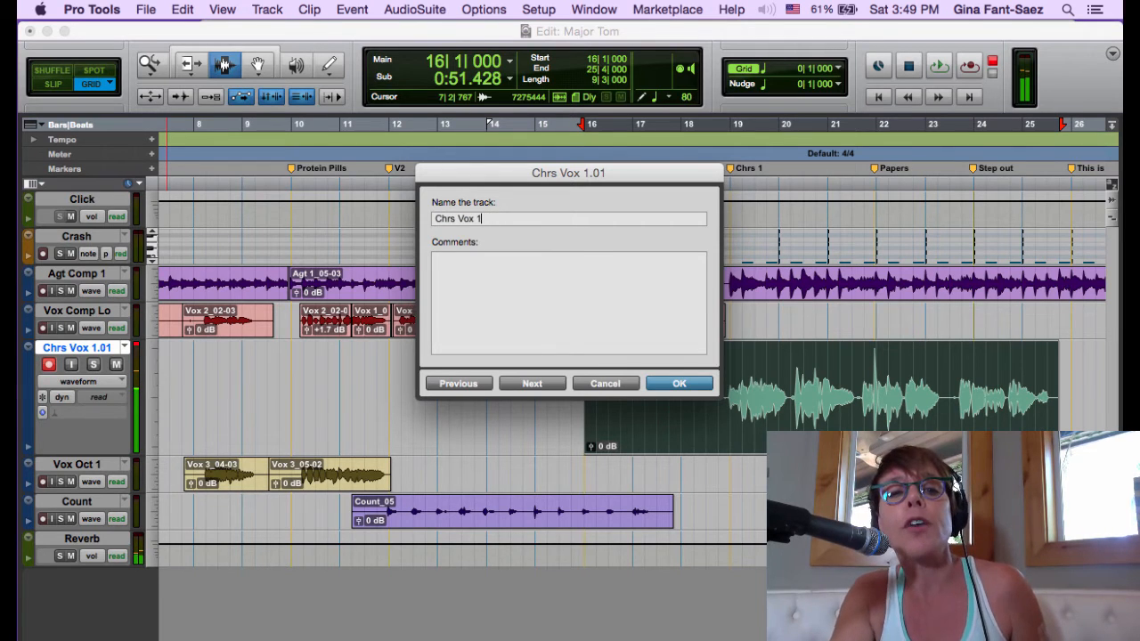
pyautogui.press('Return')
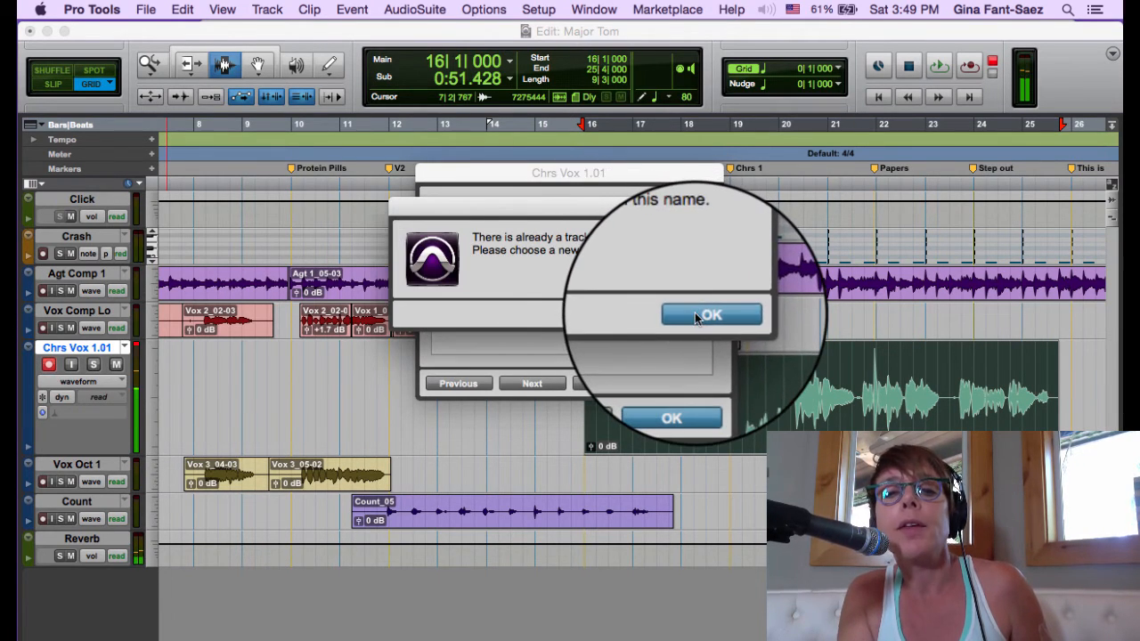
pyautogui.click(698, 318)
pyautogui.press('Right')
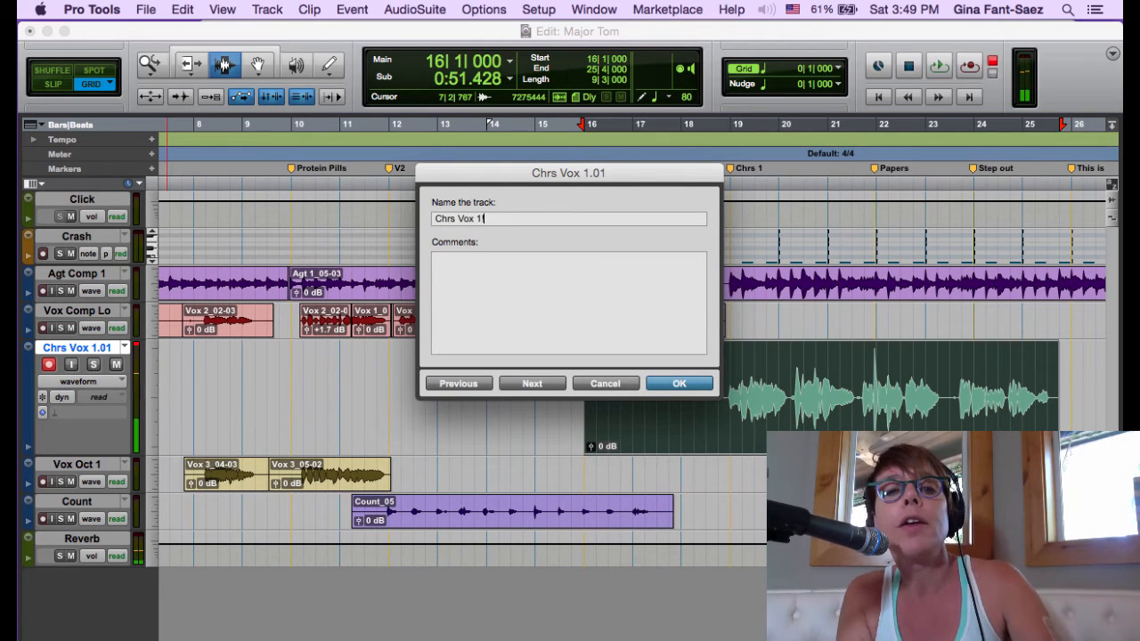
pyautogui.write('!')
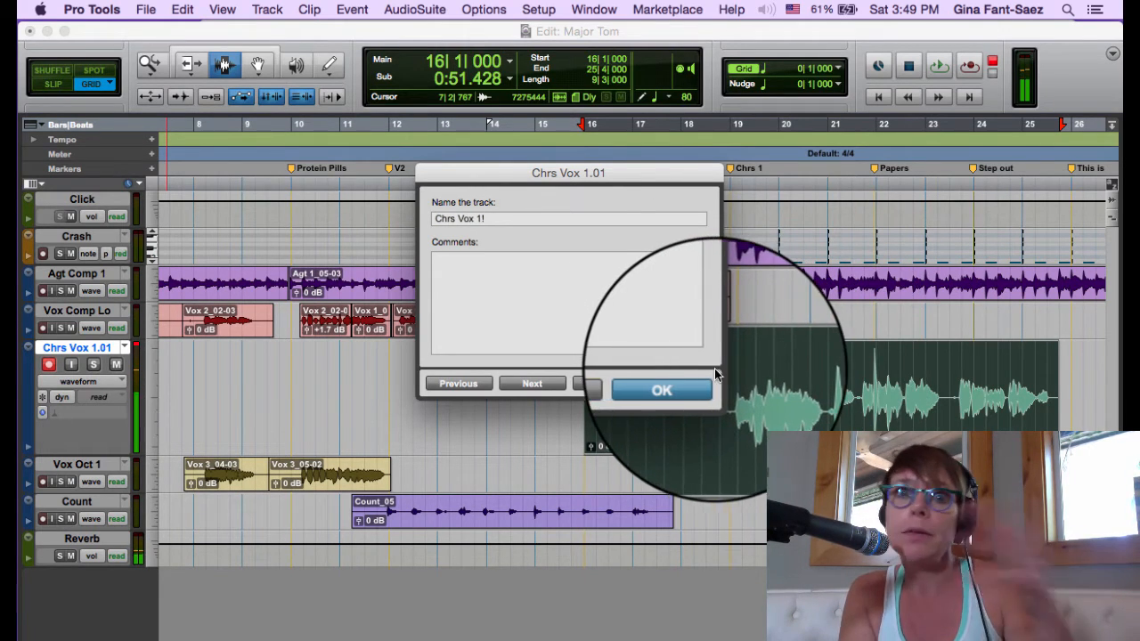
pyautogui.click(695, 388)
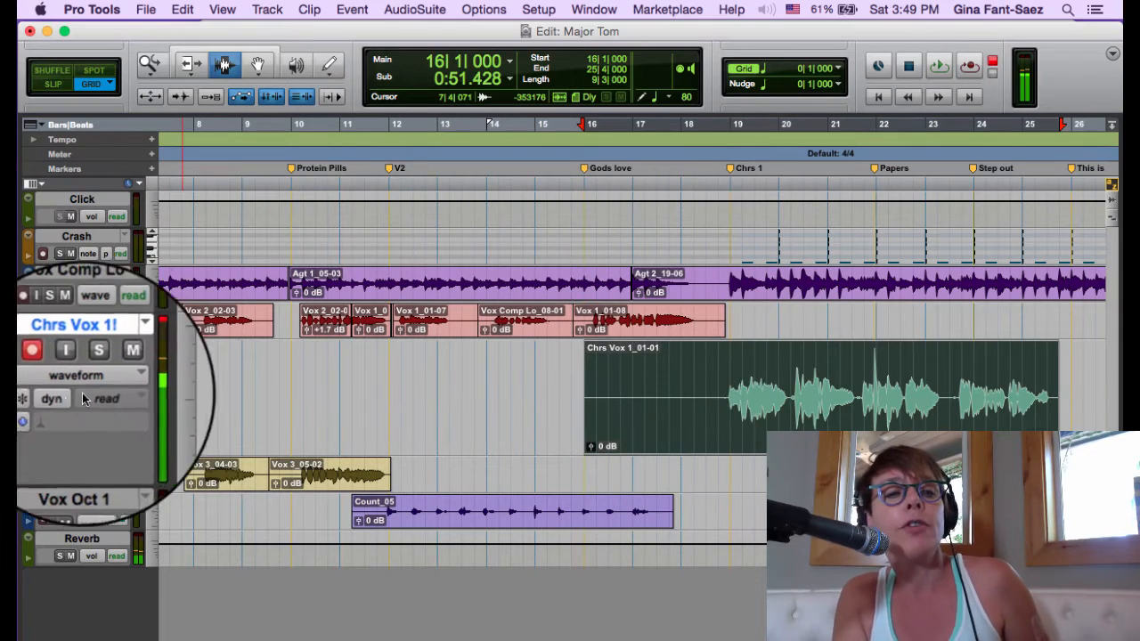
# Show the Chrs Vox 1.02 playlist on the chorus vocal track and rename it Chrs Vox 2
pyautogui.click(125, 347)
pyautogui.click(133, 373)
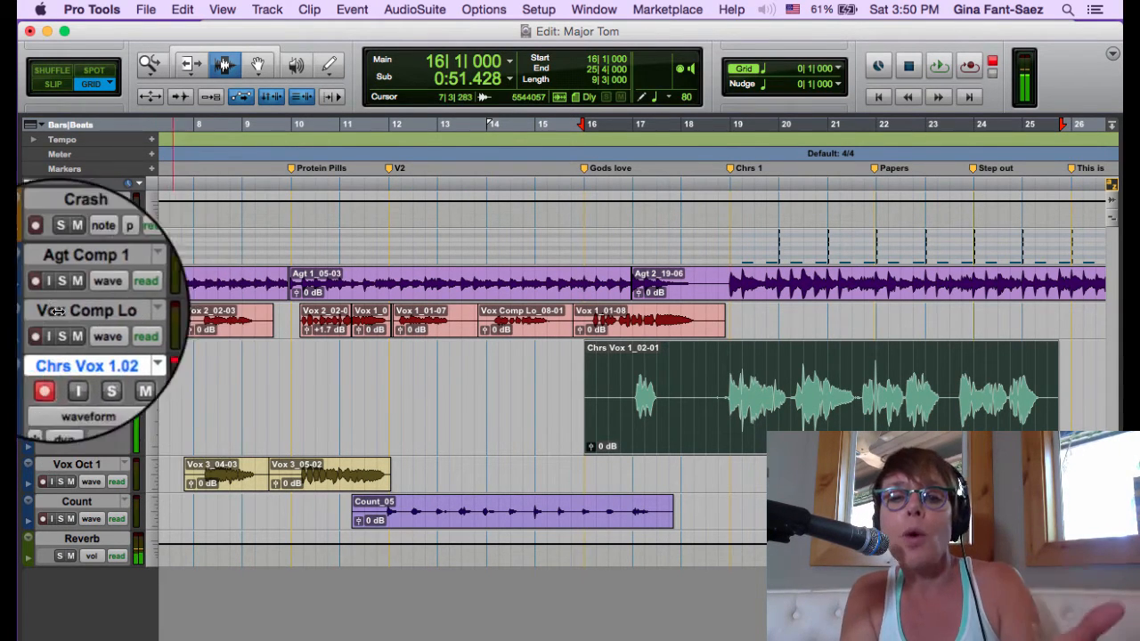
pyautogui.doubleClick(93, 349)
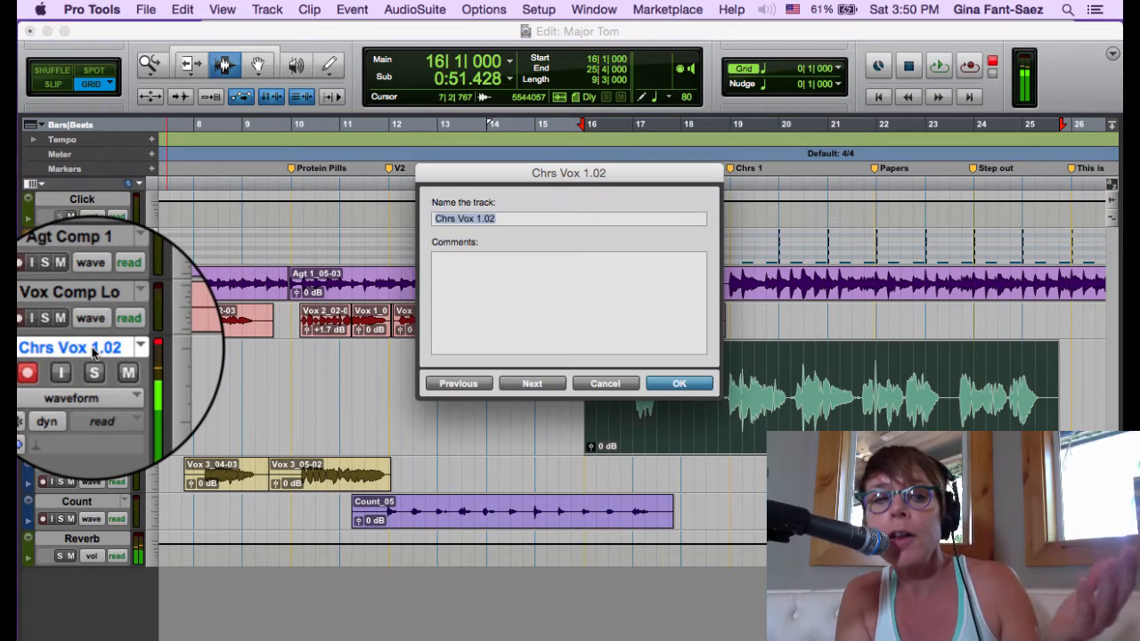
pyautogui.press('BackSpace')
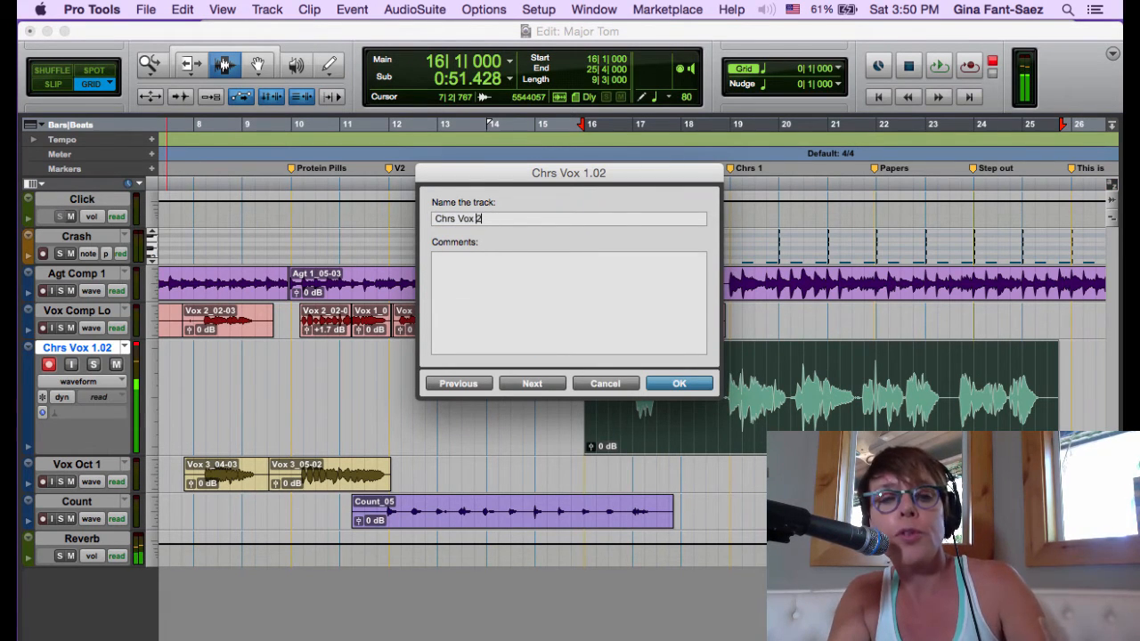
pyautogui.write('2')
pyautogui.press('Return')
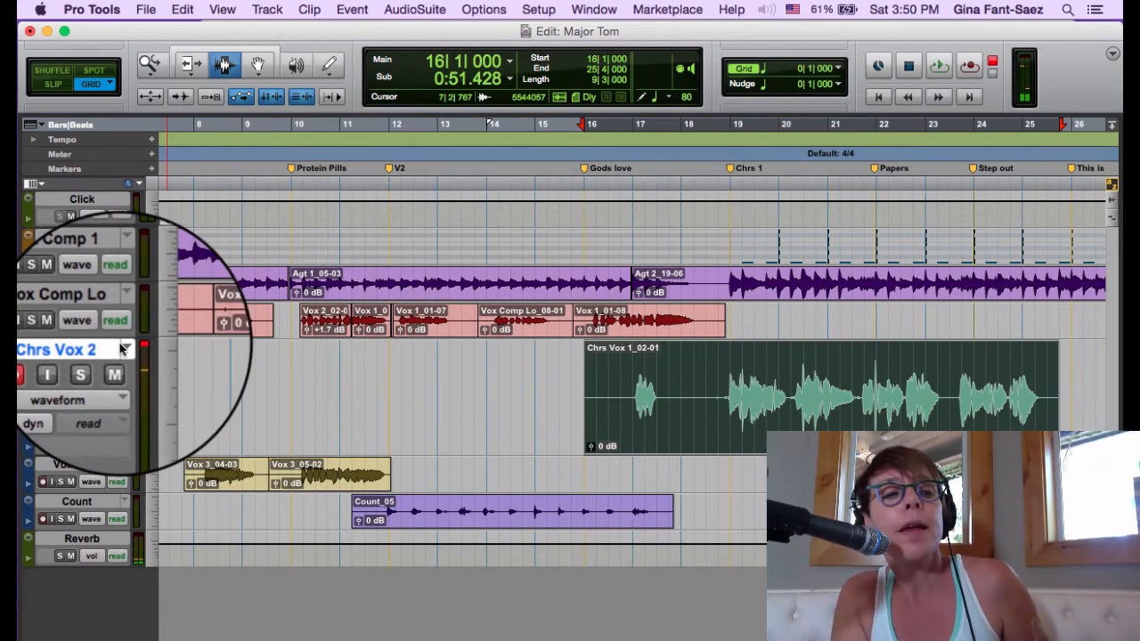
# Show the Chrs Vox 1.03 playlist on the chorus vocal track and rename it Chrs Vox 3
pyautogui.click(124, 348)
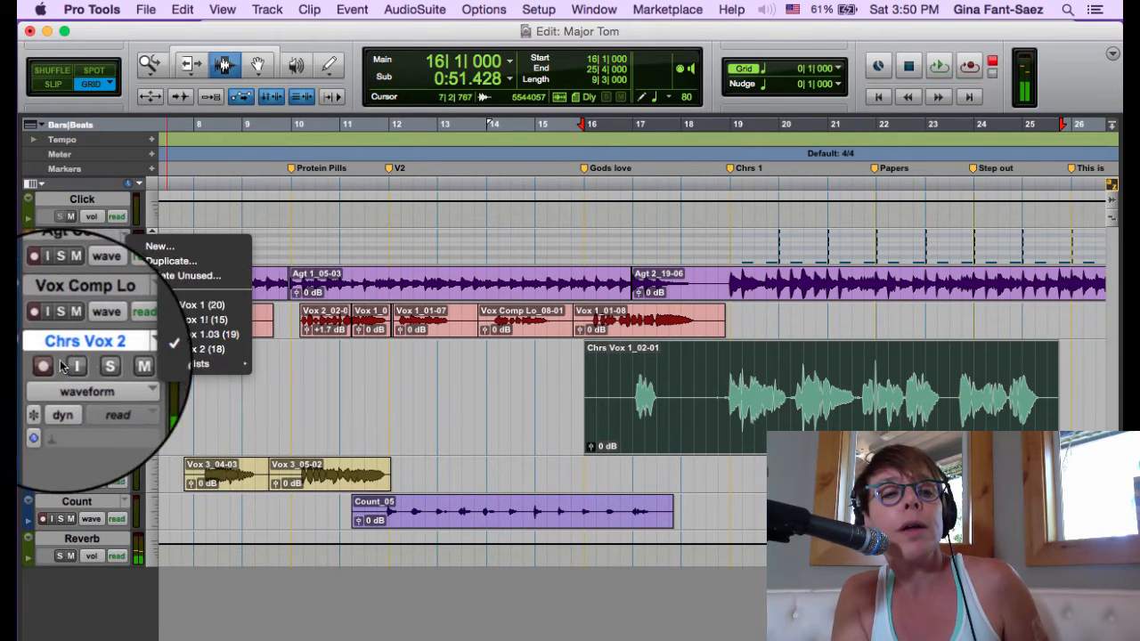
pyautogui.click(205, 334)
pyautogui.press('Right')
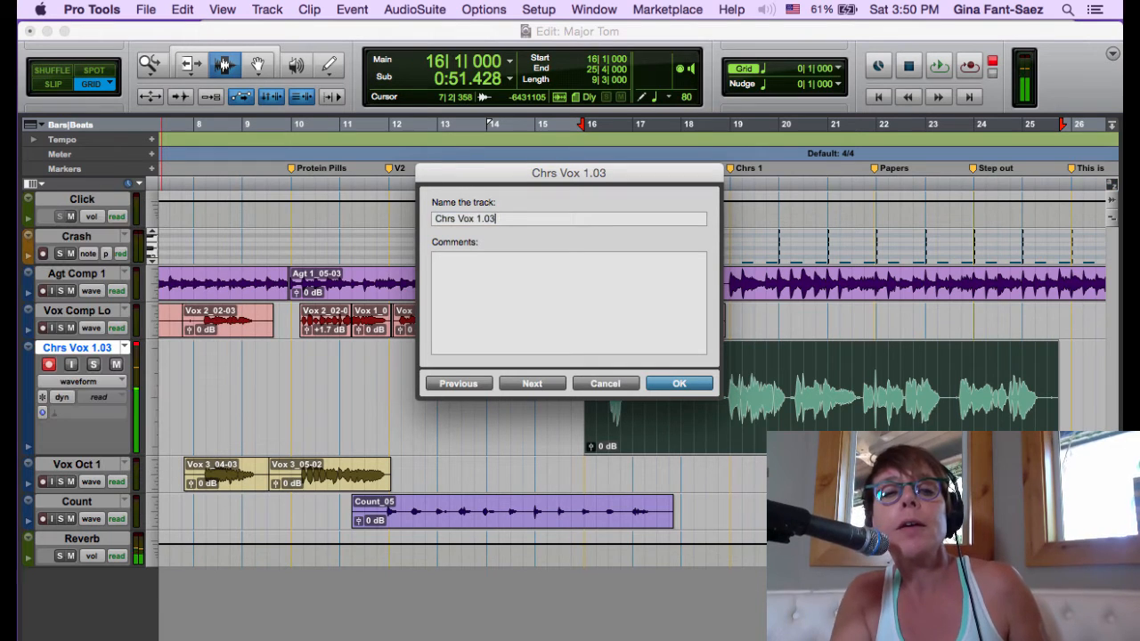
pyautogui.press('BackSpace')
pyautogui.press('BackSpace')
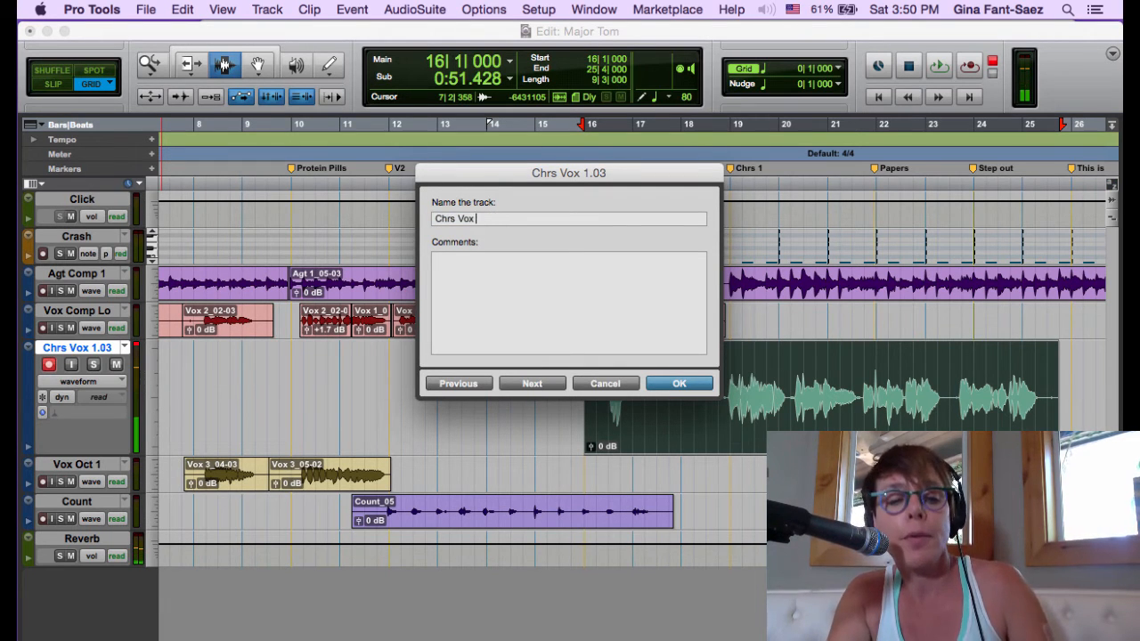
pyautogui.write('3')
pyautogui.press('Return')
pyautogui.click(373, 445)
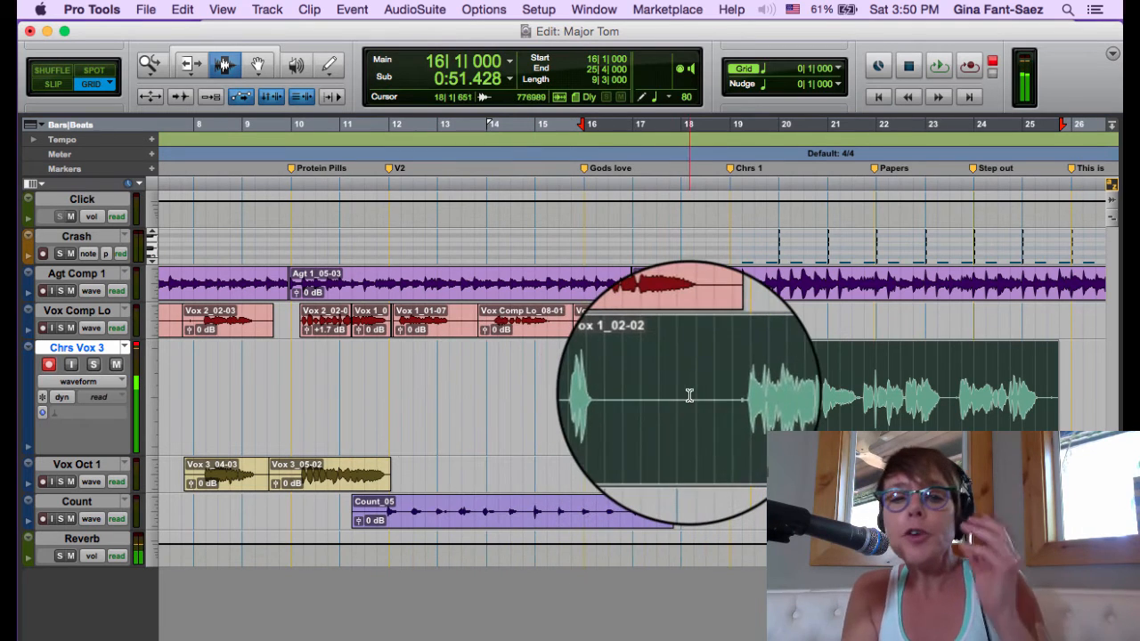
# Rename the clip on the Chrs Vox 3 playlist as Chrs Vox 3, copying the new name to the clipboard
pyautogui.doubleClick(638, 356)
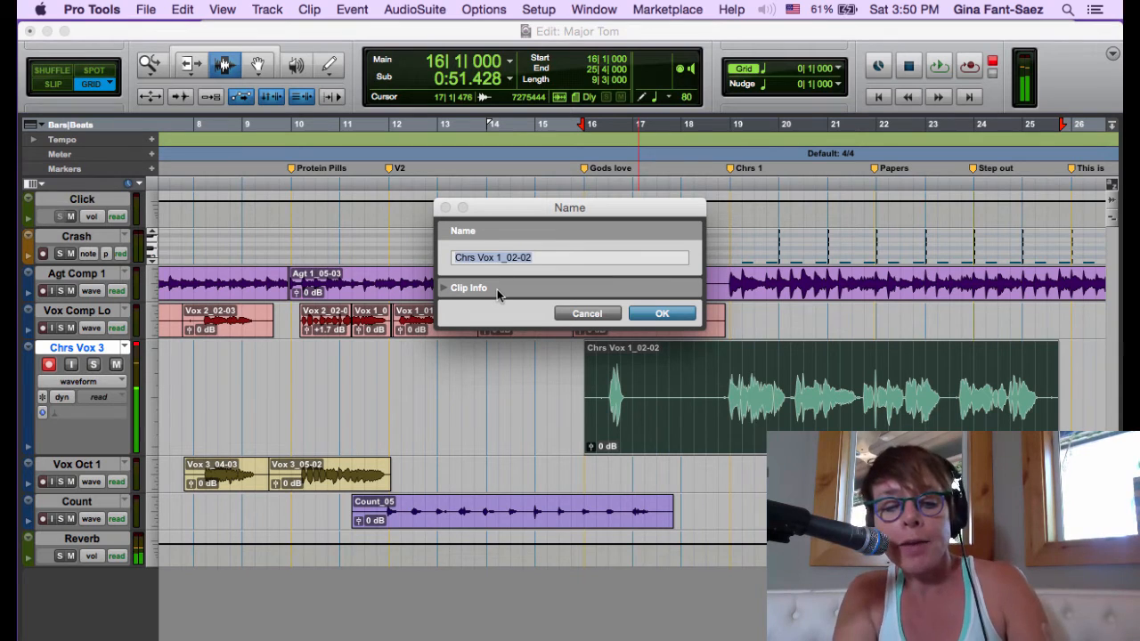
pyautogui.write('Chr')
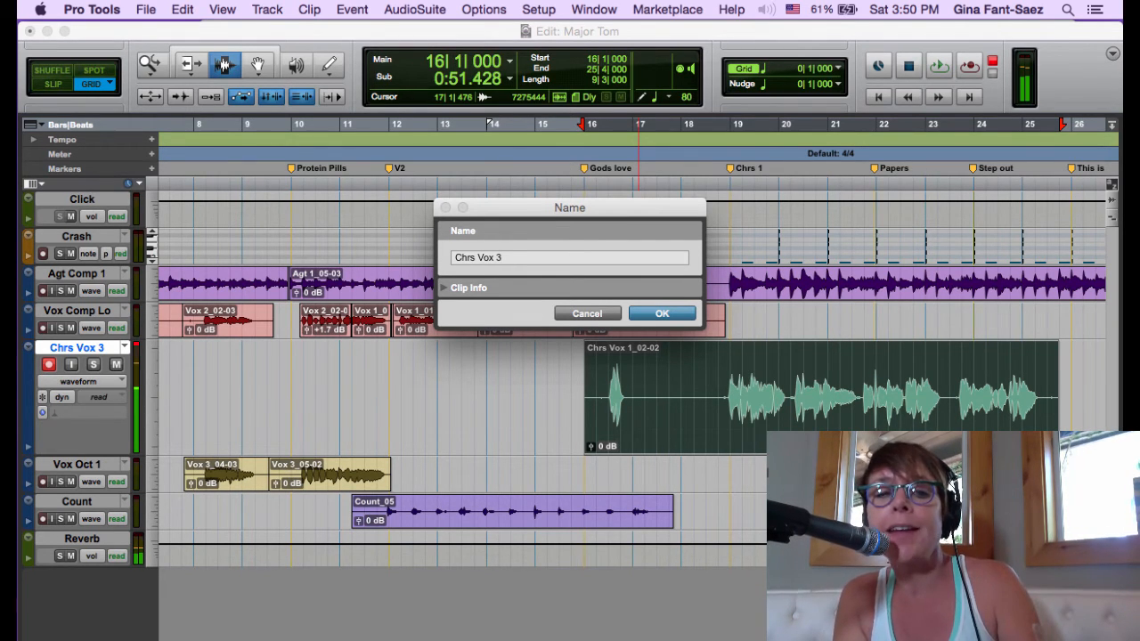
pyautogui.press('super+a')
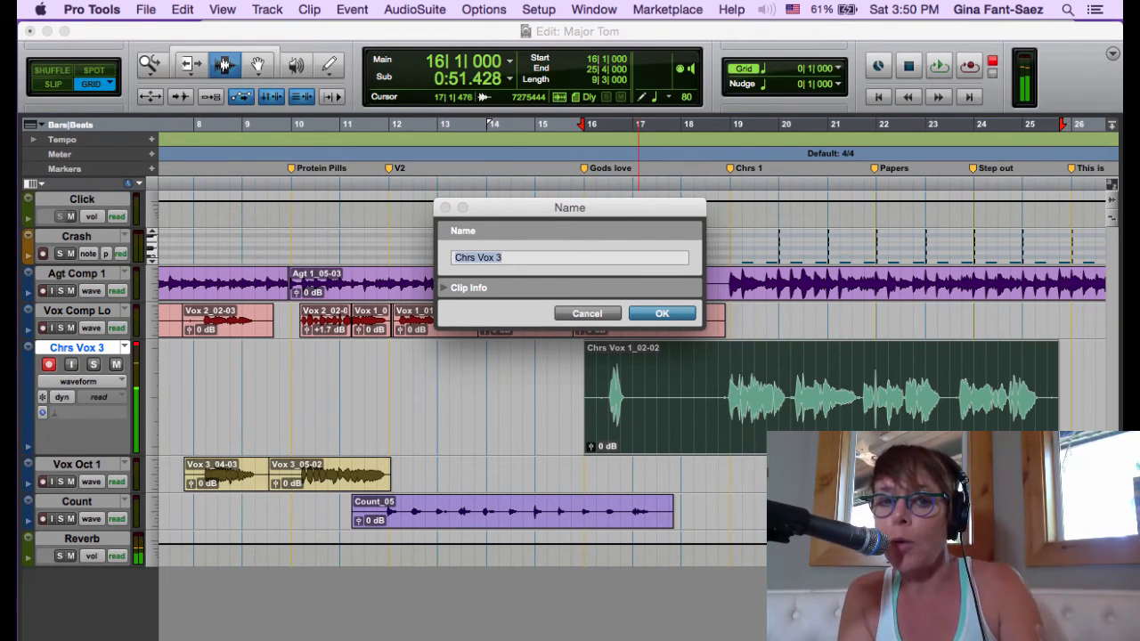
pyautogui.press('super+c')
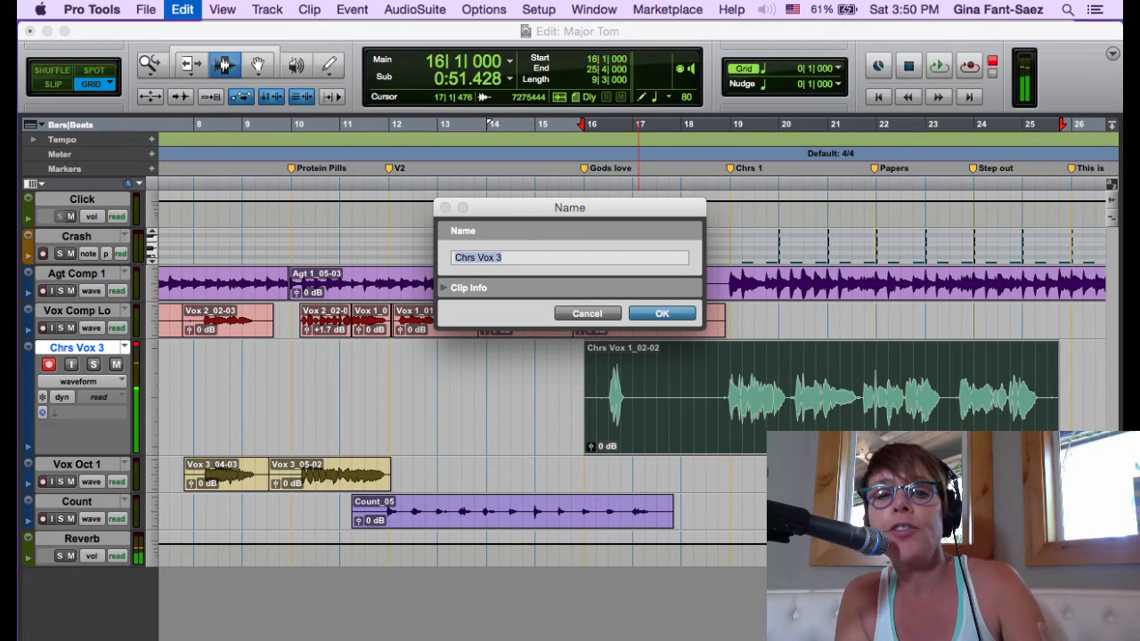
pyautogui.click(675, 316)
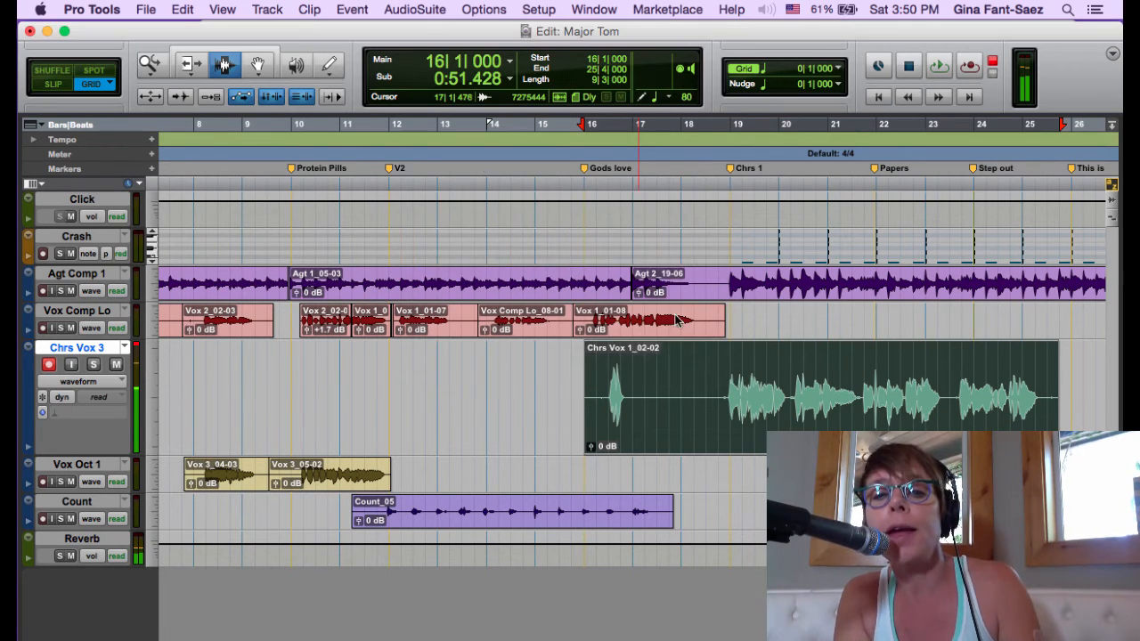
# Switch the track to the Chrs Vox 2 playlist and rename its clip Chrs Vox 2
pyautogui.click(126, 350)
pyautogui.click(187, 318)
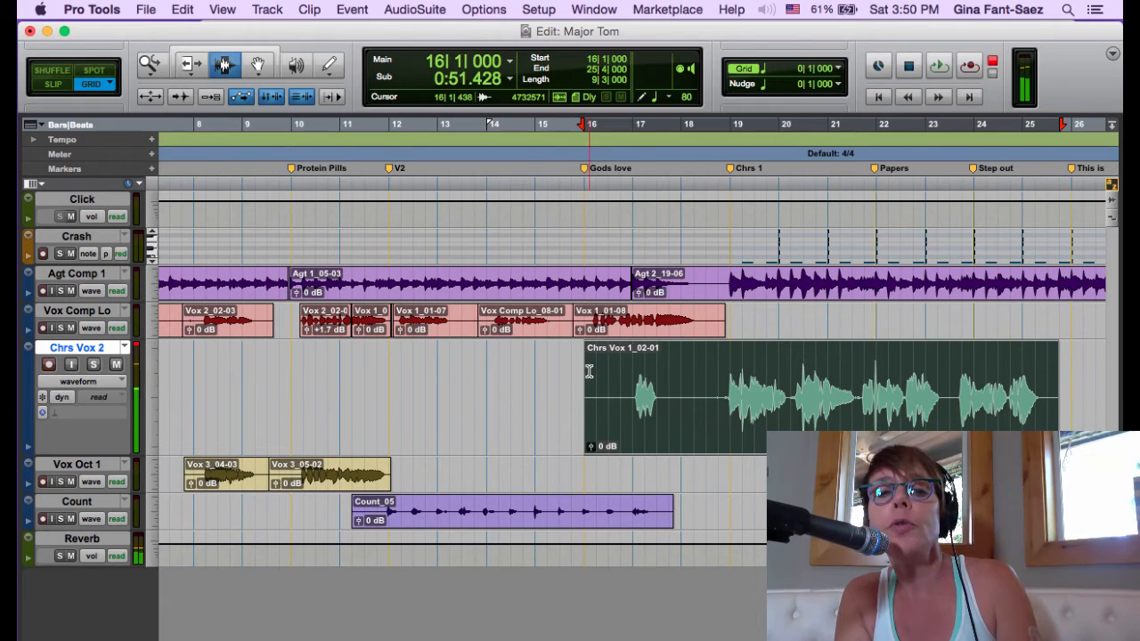
pyautogui.click(687, 389)
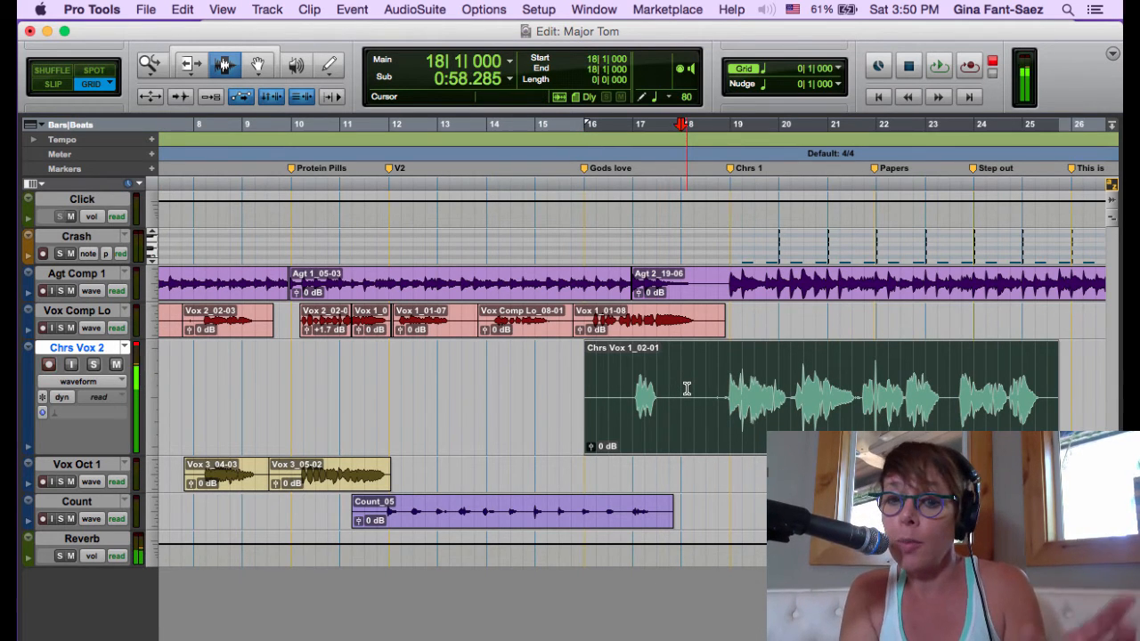
pyautogui.doubleClick(687, 388)
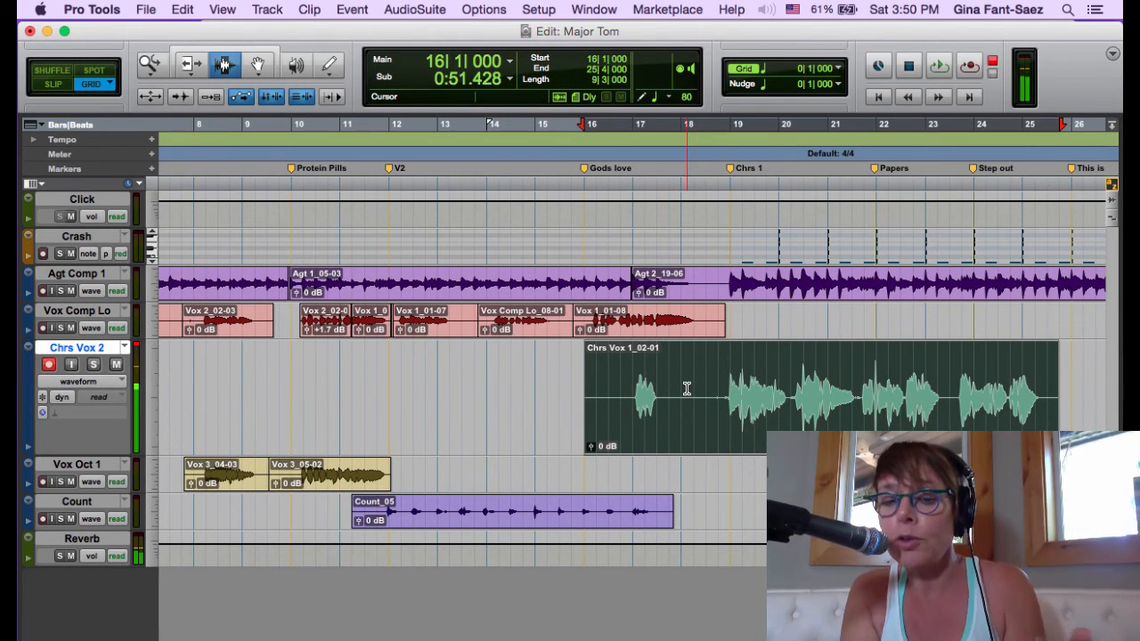
pyautogui.press('super+shift+r')
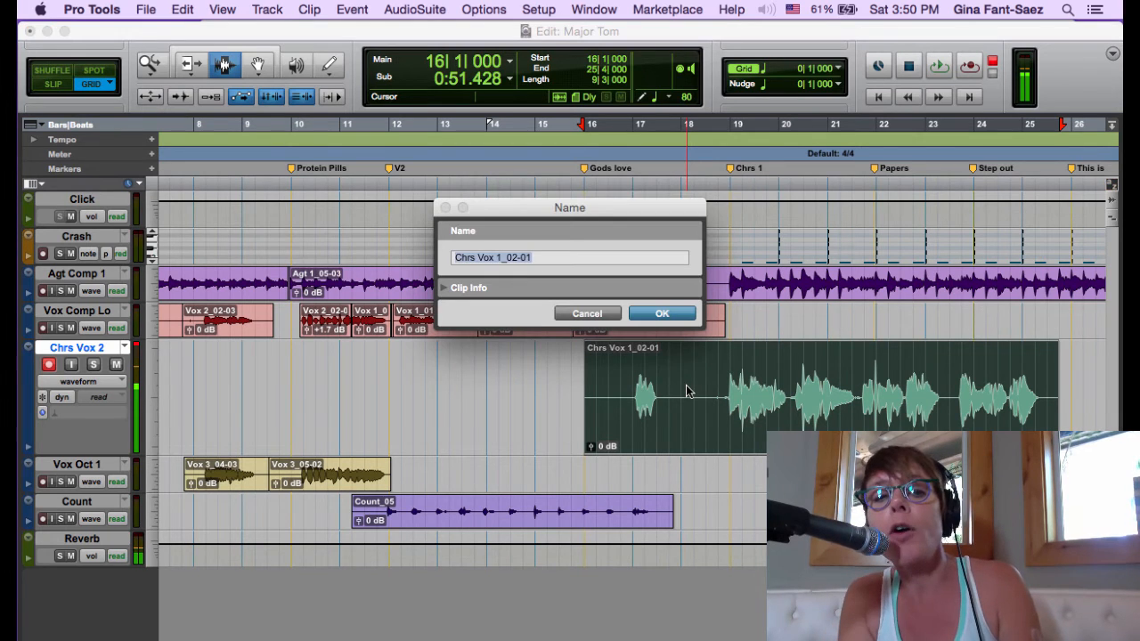
pyautogui.write('Chrs Vox ')
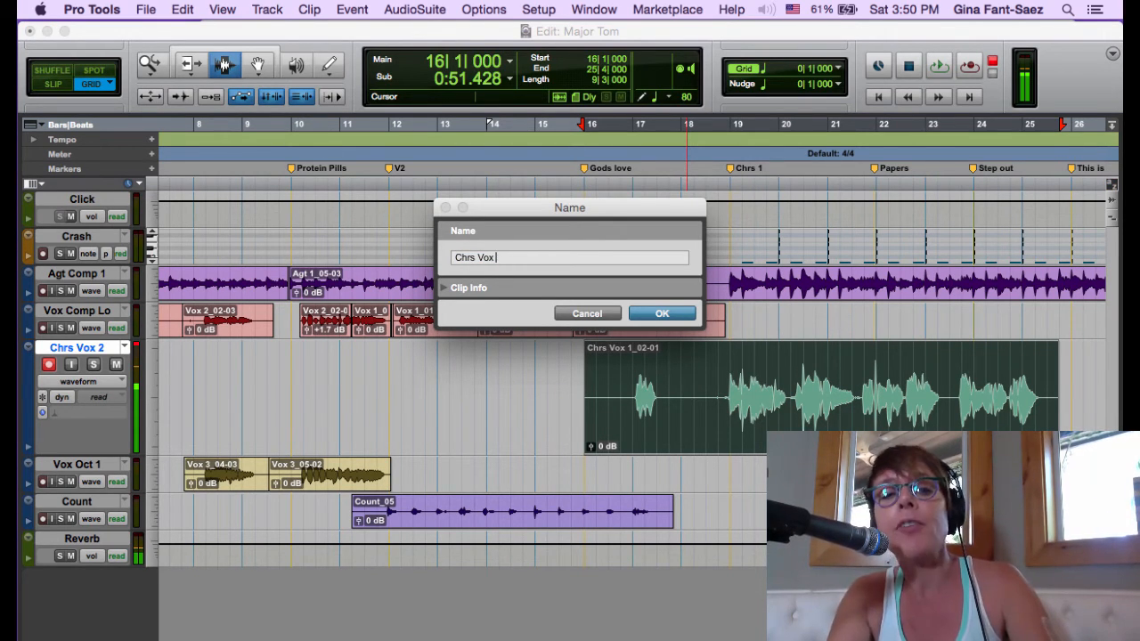
pyautogui.write('32')
pyautogui.press('Return')
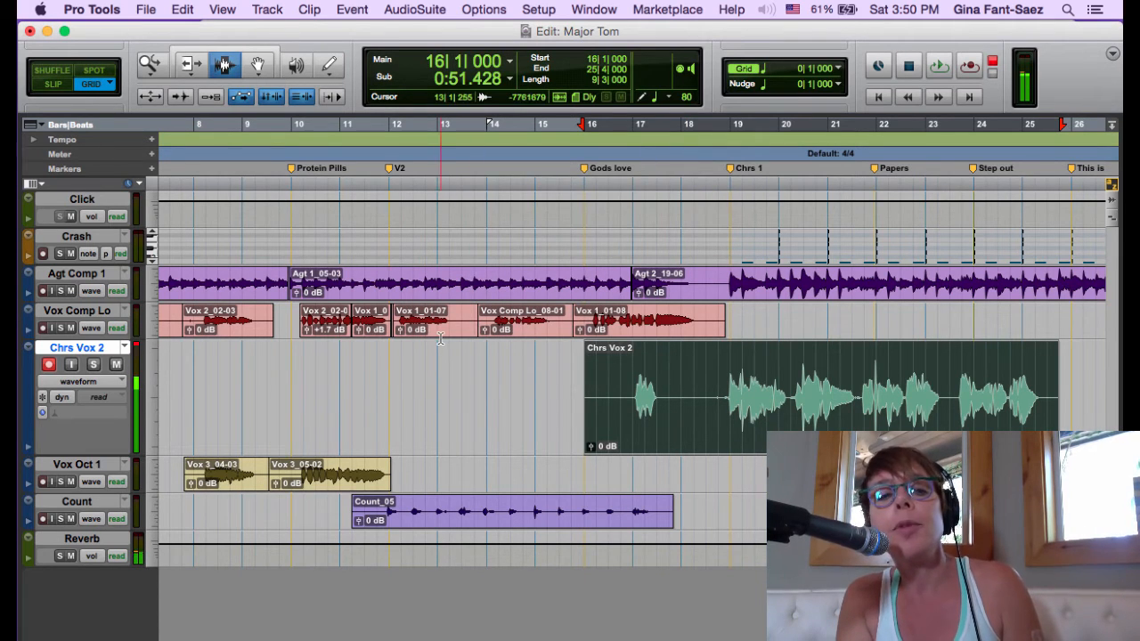
# Switch the track to the Chrs Vox 1! playlist and rename its clip Chrs Vox 1
pyautogui.click(124, 347)
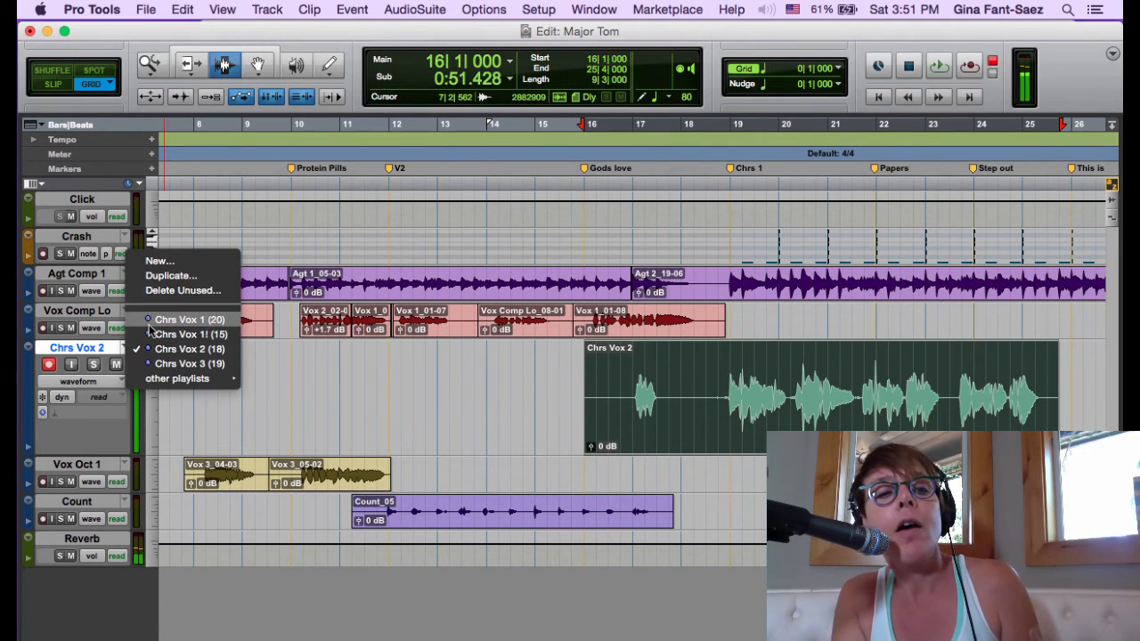
pyautogui.click(153, 334)
pyautogui.click(655, 376)
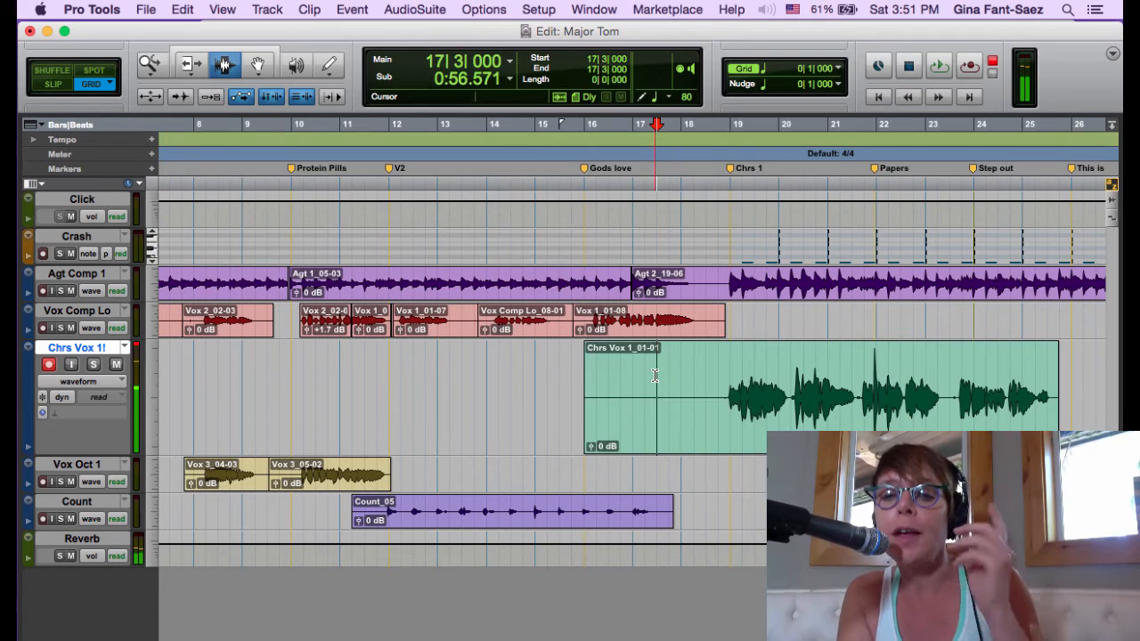
pyautogui.doubleClick(655, 375)
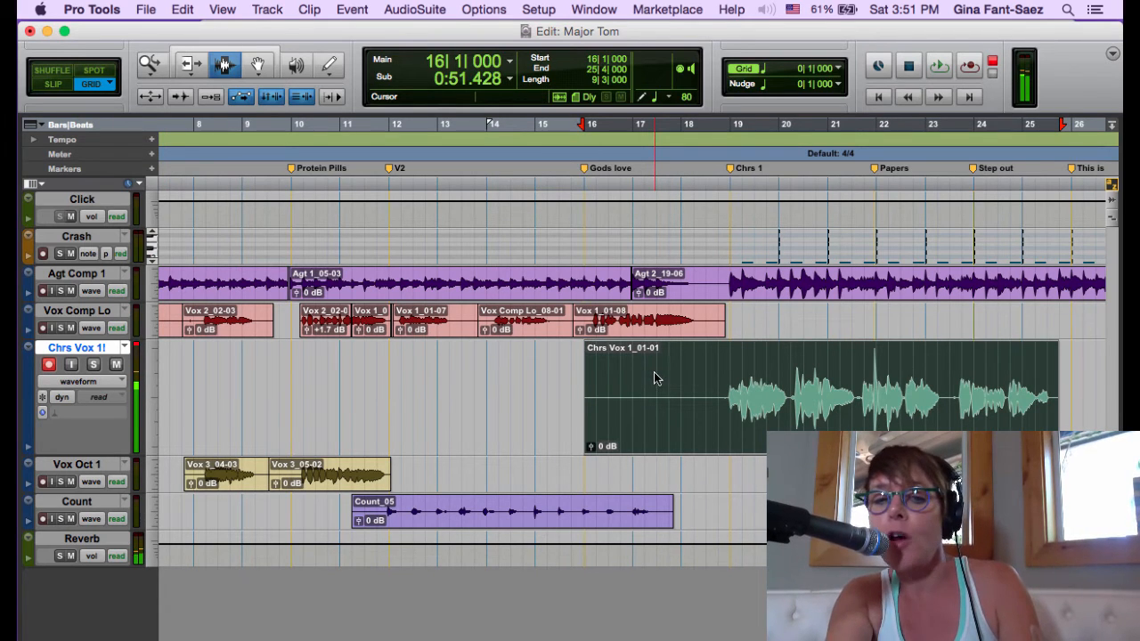
pyautogui.press('super+shift+r')
pyautogui.press('super+v')
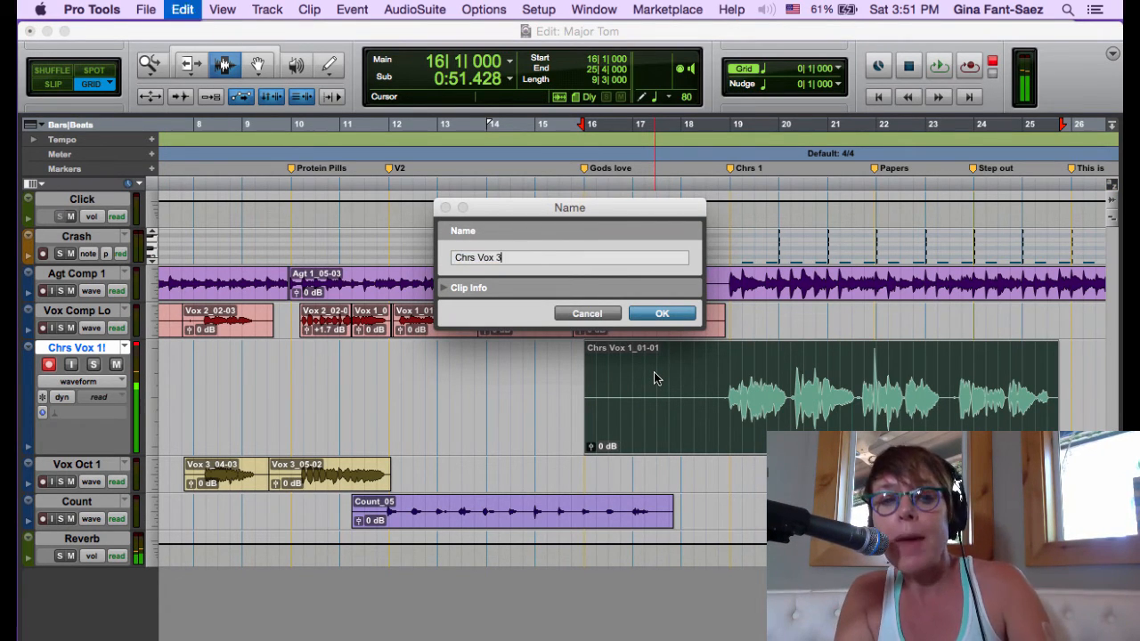
pyautogui.press('BackSpace')
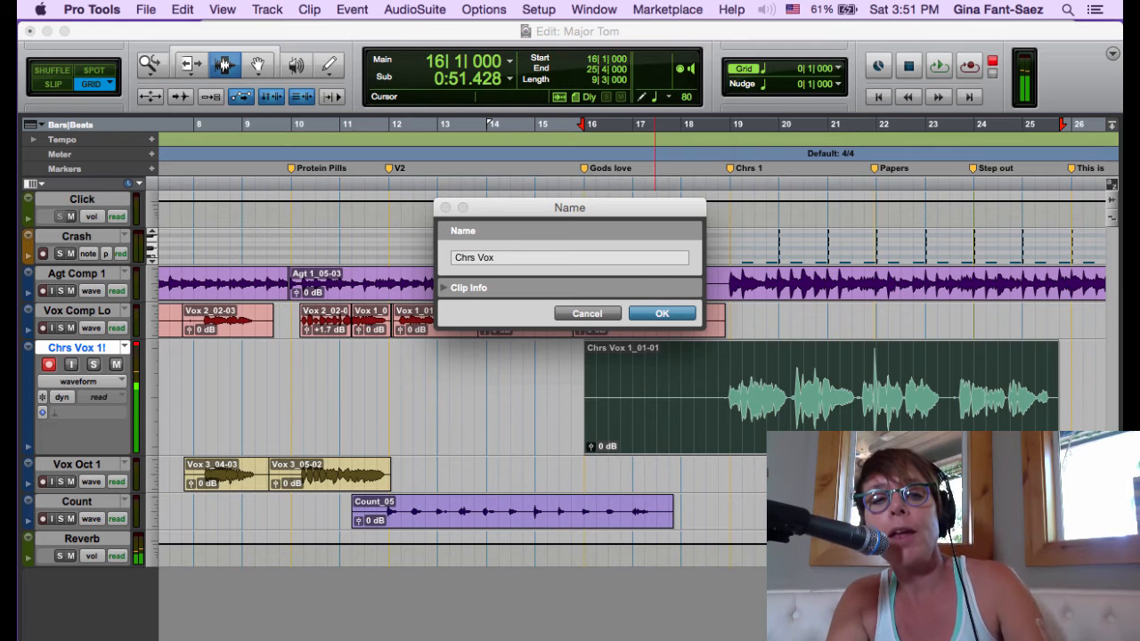
pyautogui.write('1')
pyautogui.press('Return')
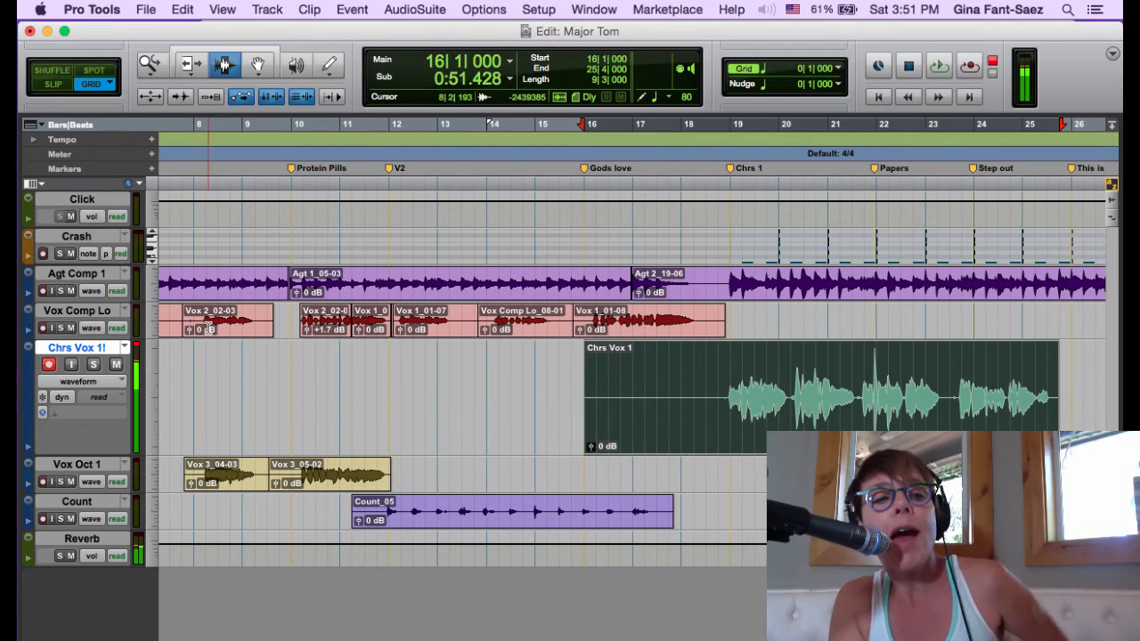
# Return the track to the Chrs Vox 2 playlist and place the edit cursor at the clip's start, 16|1|000
pyautogui.click(128, 349)
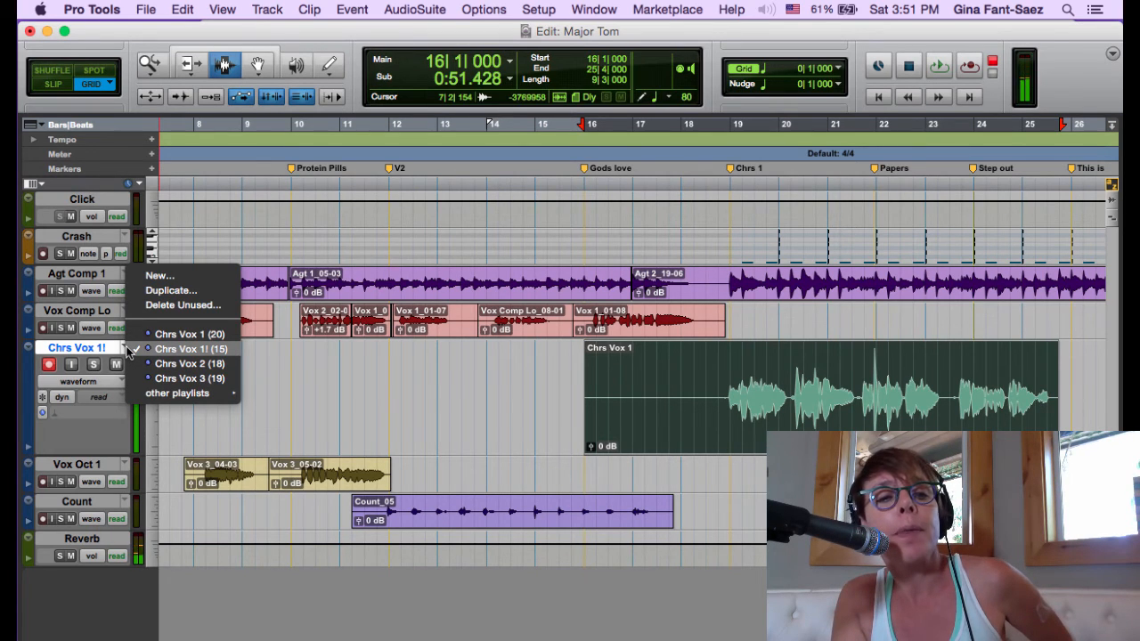
pyautogui.click(182, 364)
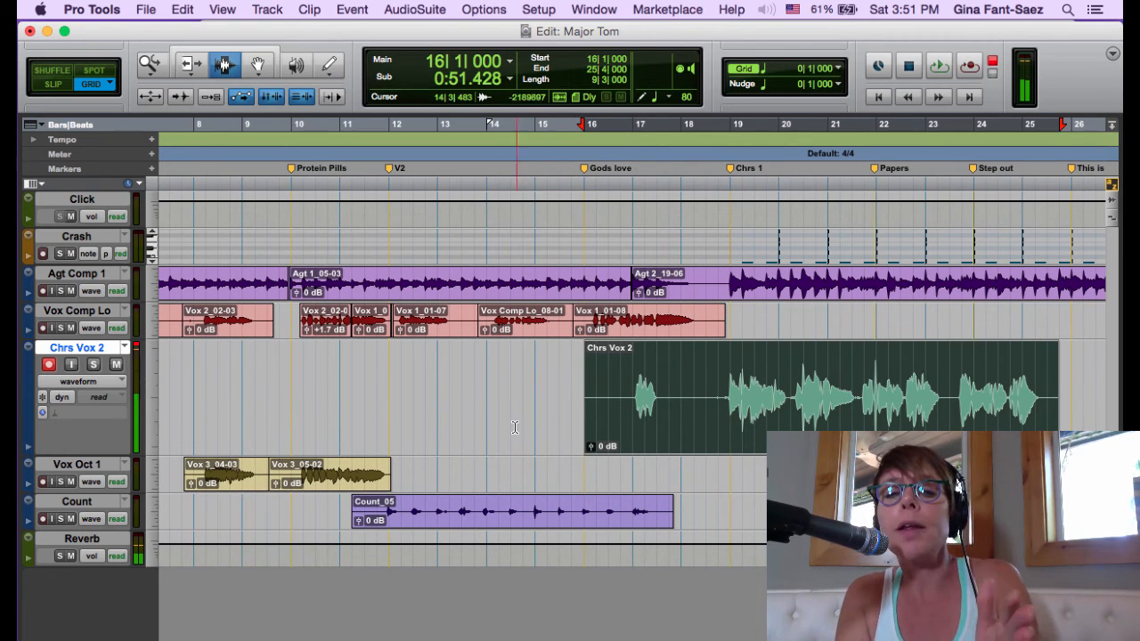
pyautogui.click(584, 423)
pyautogui.press('super+bracketleft')
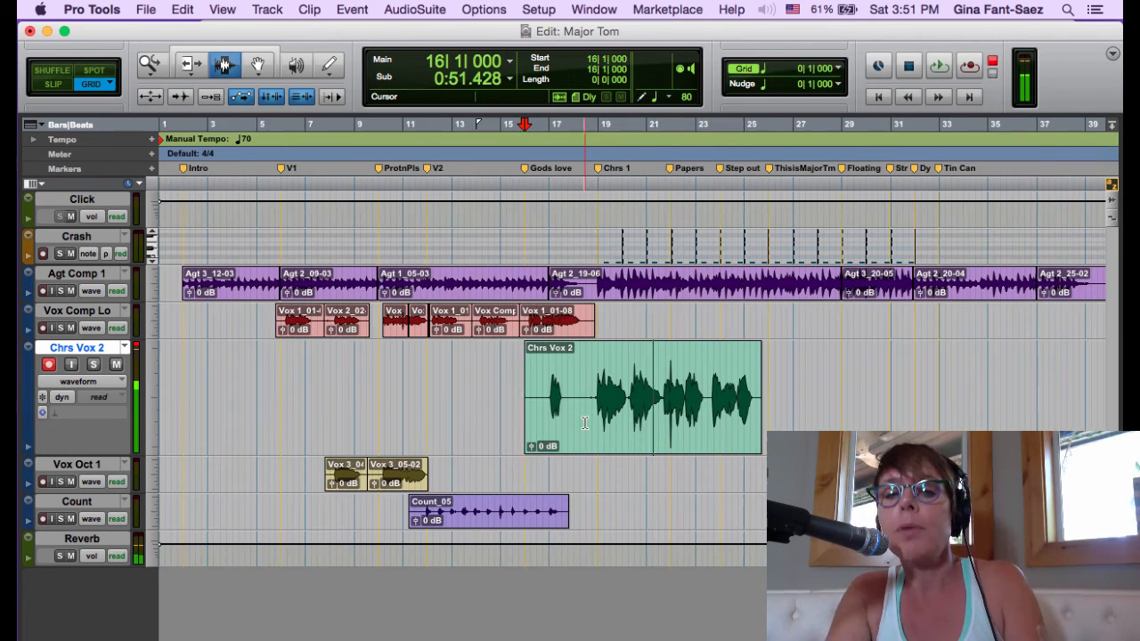